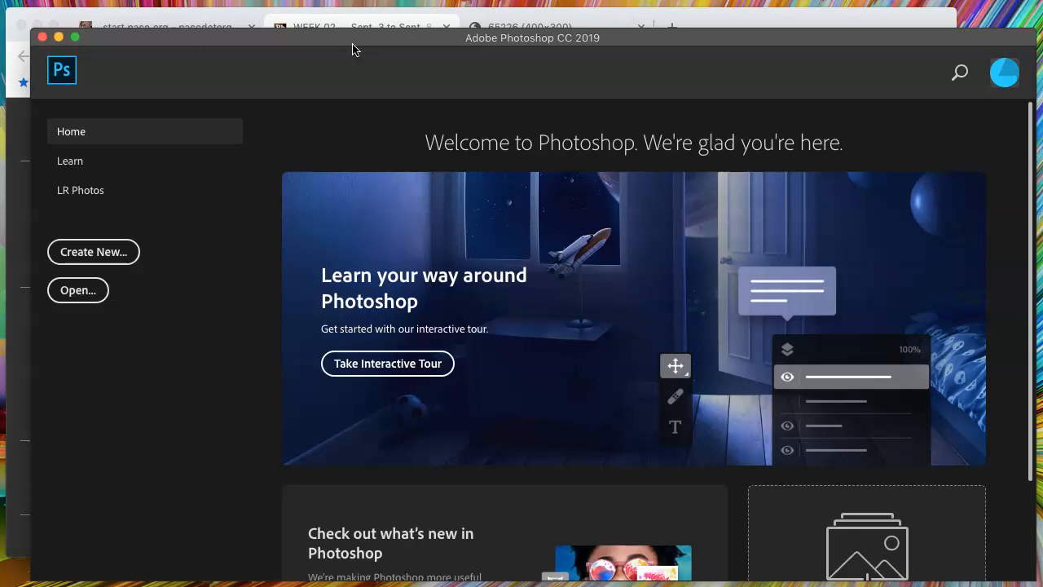
# Start a new document and show the Photo presets with Default Photoshop Size selected
pyautogui.click(342, 52)
pyautogui.click(346, 52)
pyautogui.click(144, 1)
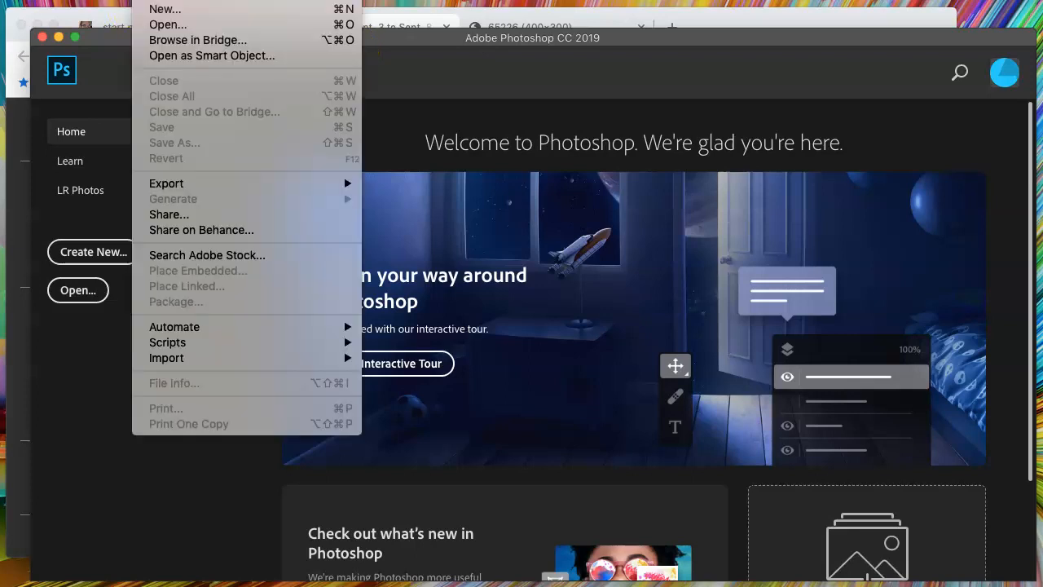
pyautogui.click(153, 10)
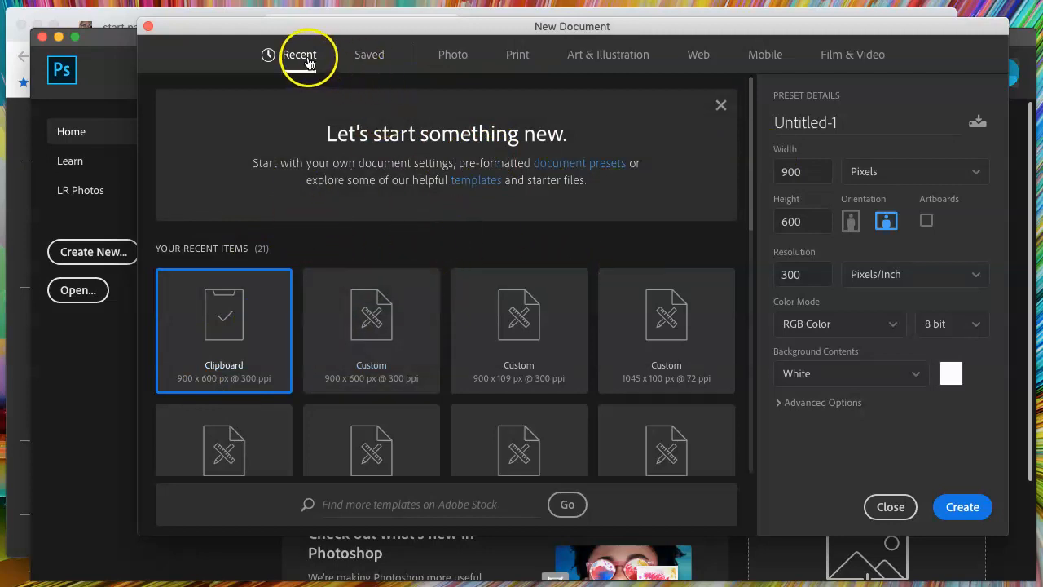
pyautogui.click(450, 58)
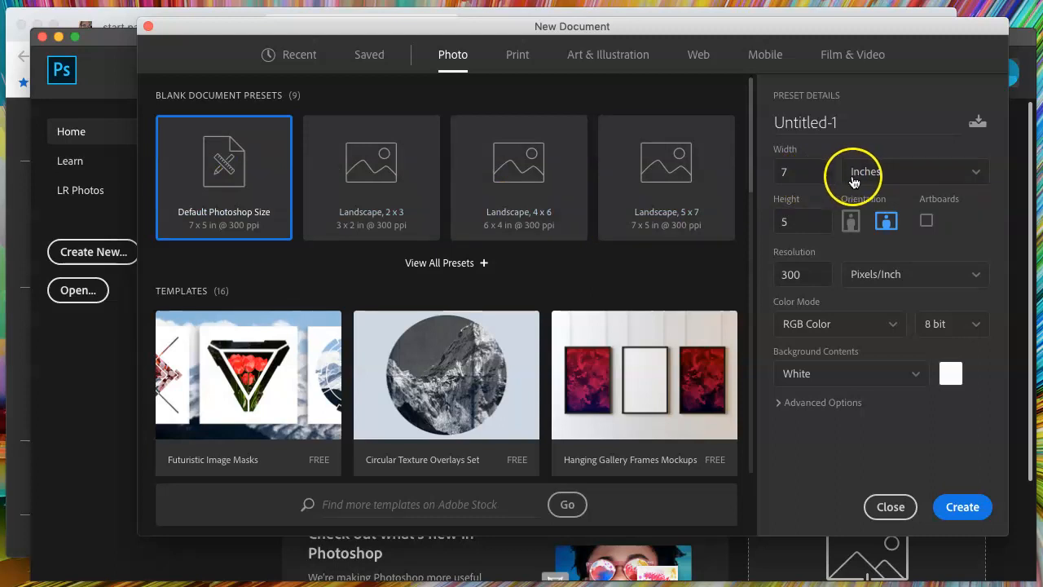
# Set the new document to 900 pixels wide by 600 pixels high at 300 pixels/inch and create it
pyautogui.click(978, 178)
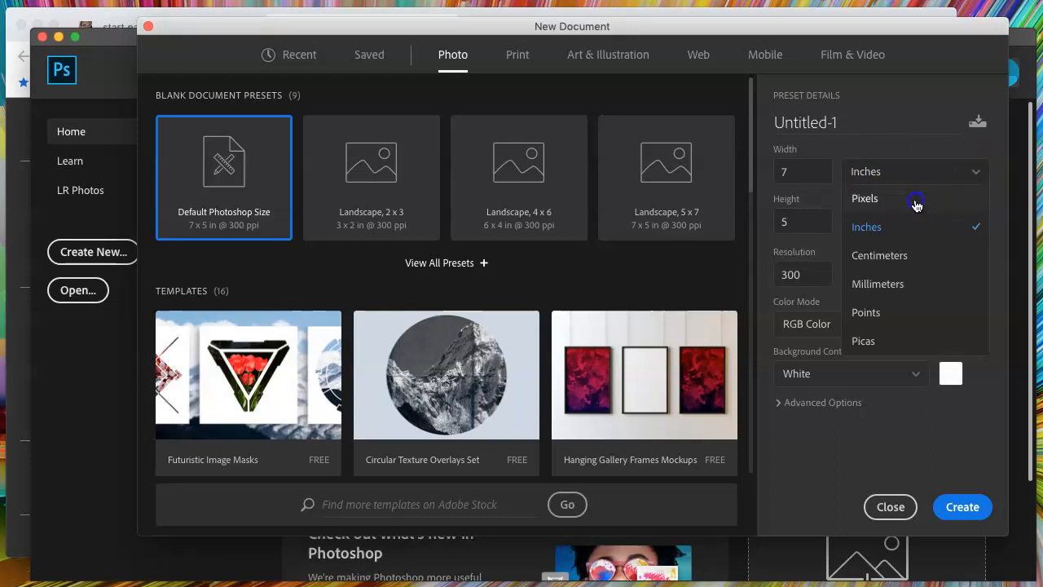
pyautogui.click(854, 204)
pyautogui.doubleClick(815, 172)
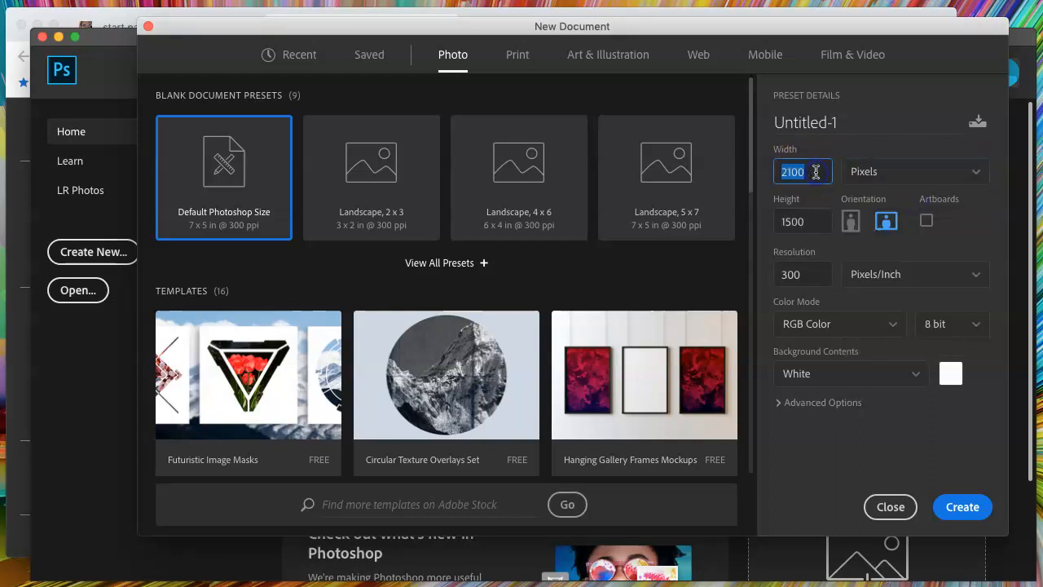
pyautogui.write('900')
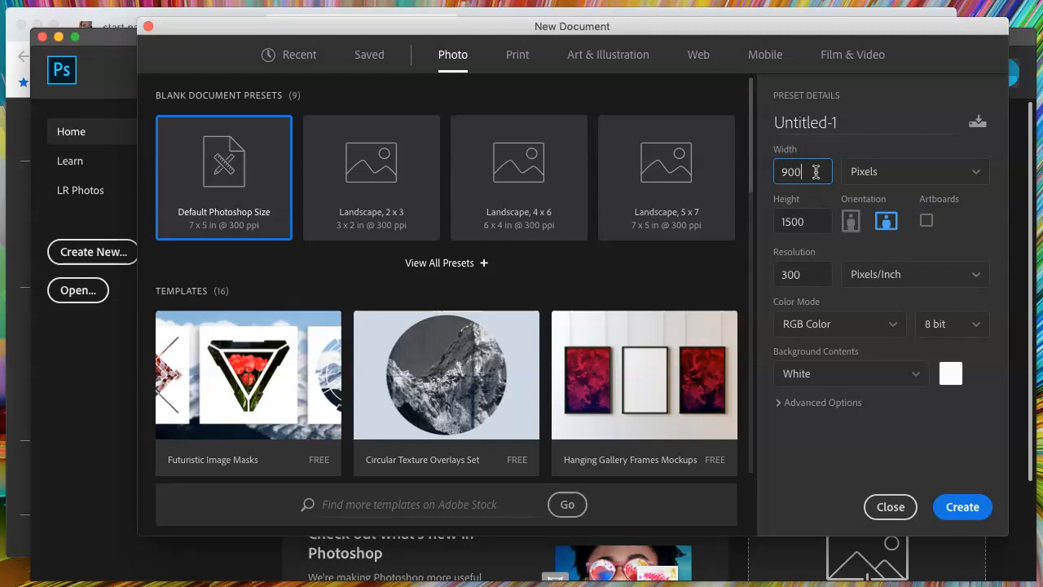
pyautogui.doubleClick(816, 225)
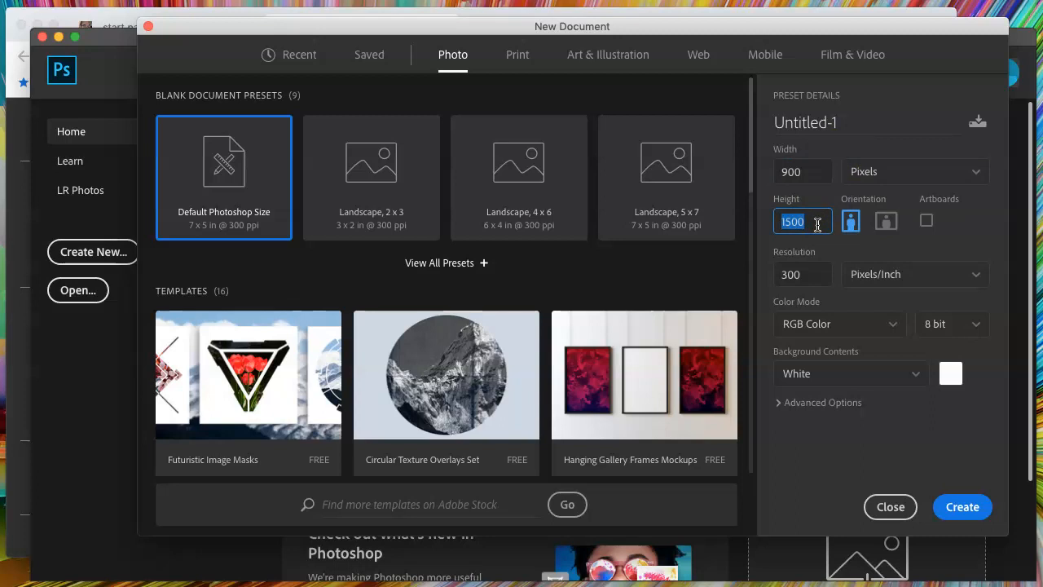
pyautogui.write('6')
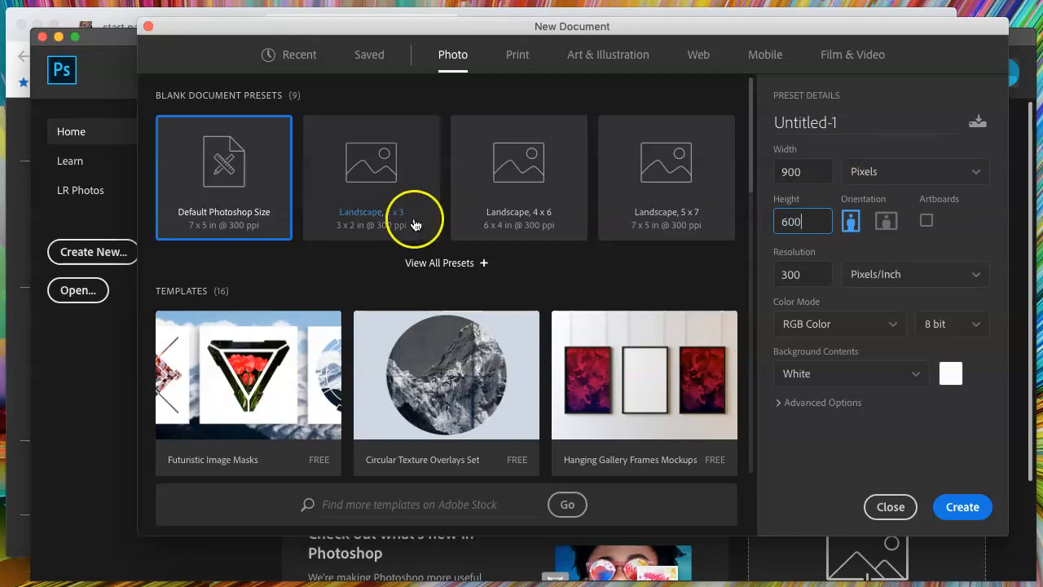
pyautogui.doubleClick(807, 279)
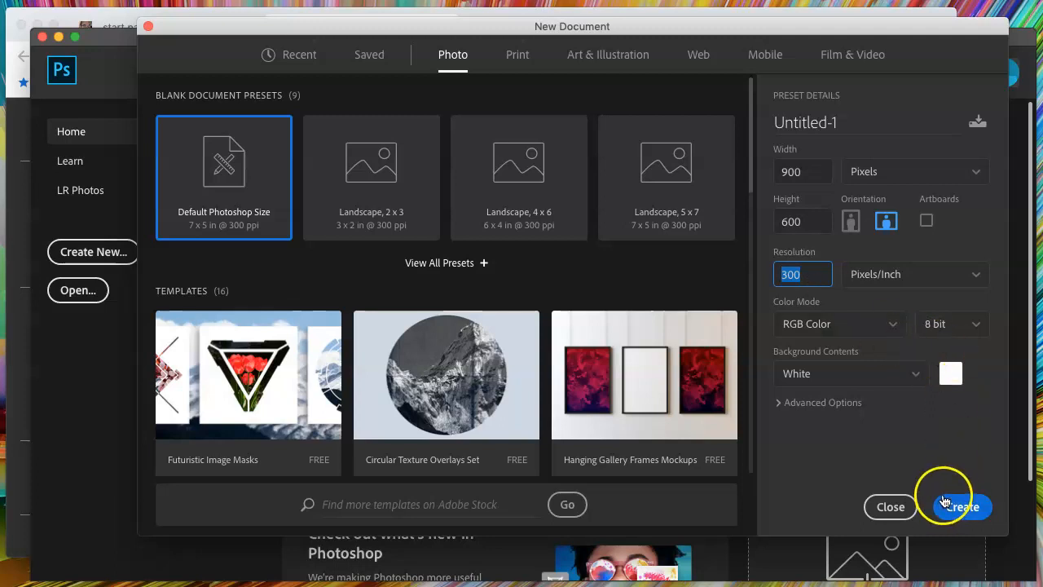
pyautogui.click(965, 510)
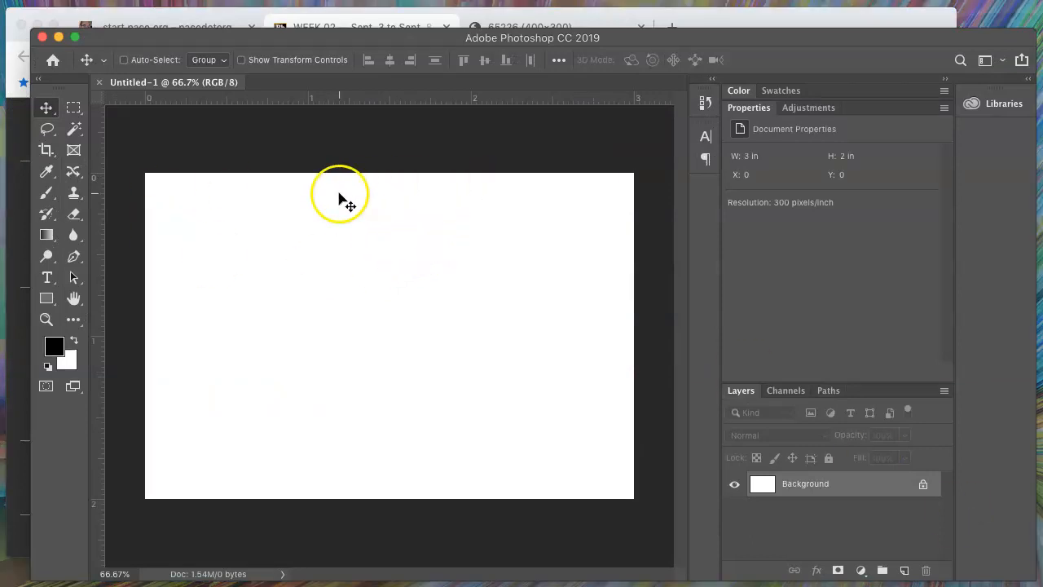
# Switch to the browser to view the 03.1 Assignment preview image and return to Photoshop
pyautogui.click(19, 182)
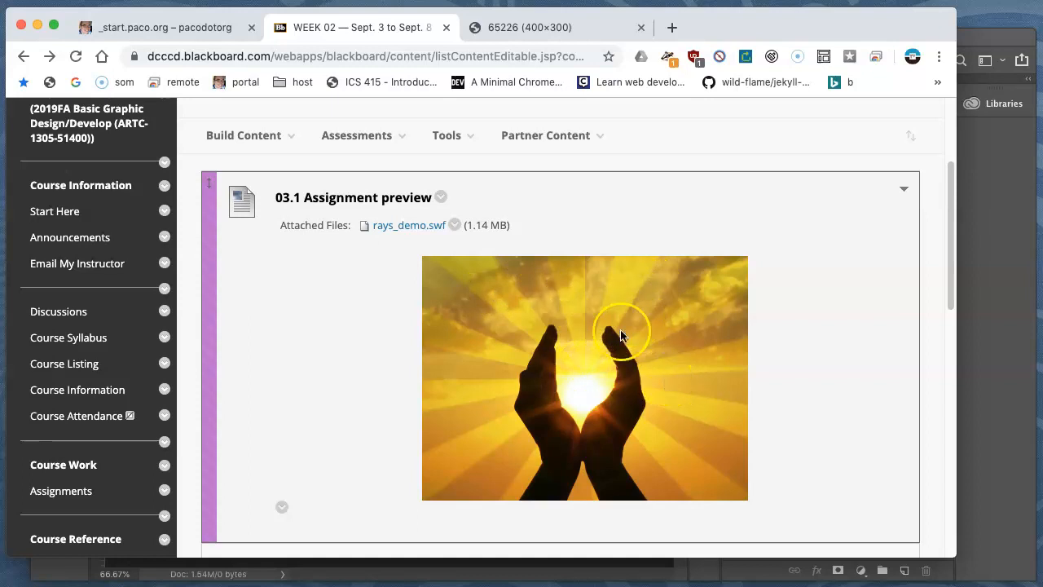
pyautogui.click(1001, 241)
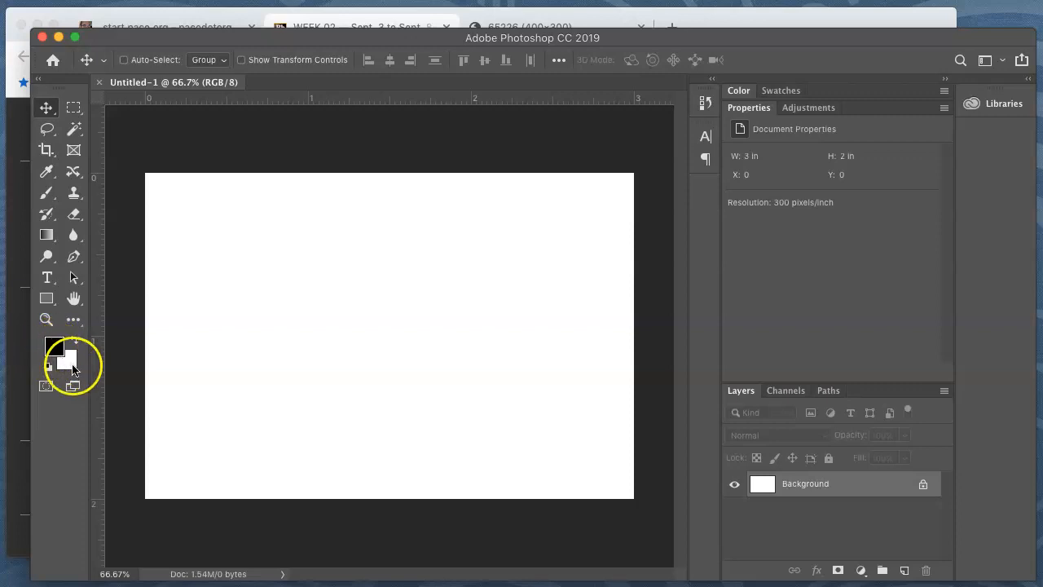
# Set the foreground color to a gray with CMYK values C 0, M 0, Y 0 and K 60%
pyautogui.click(54, 348)
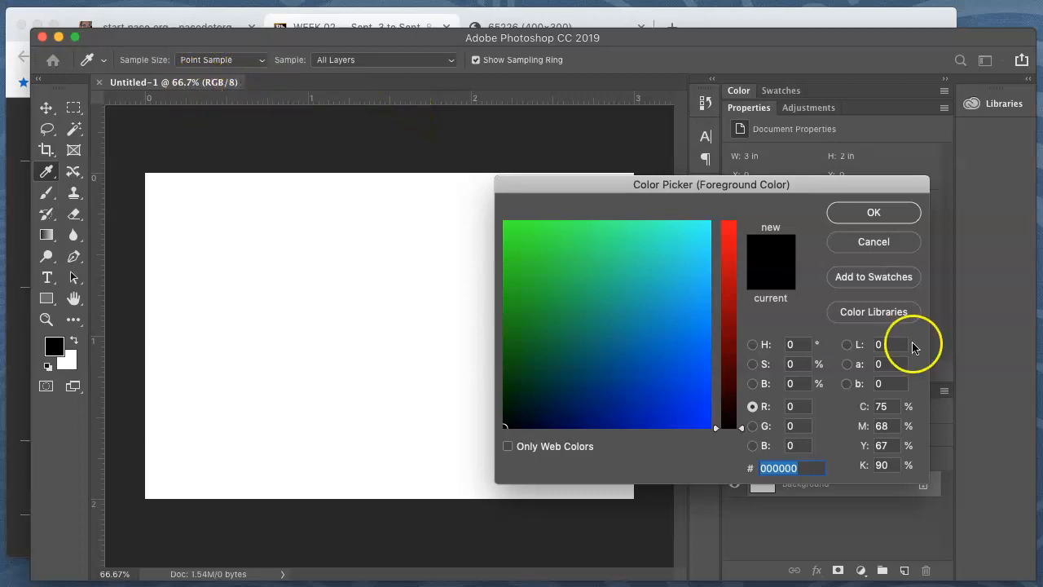
pyautogui.doubleClick(886, 407)
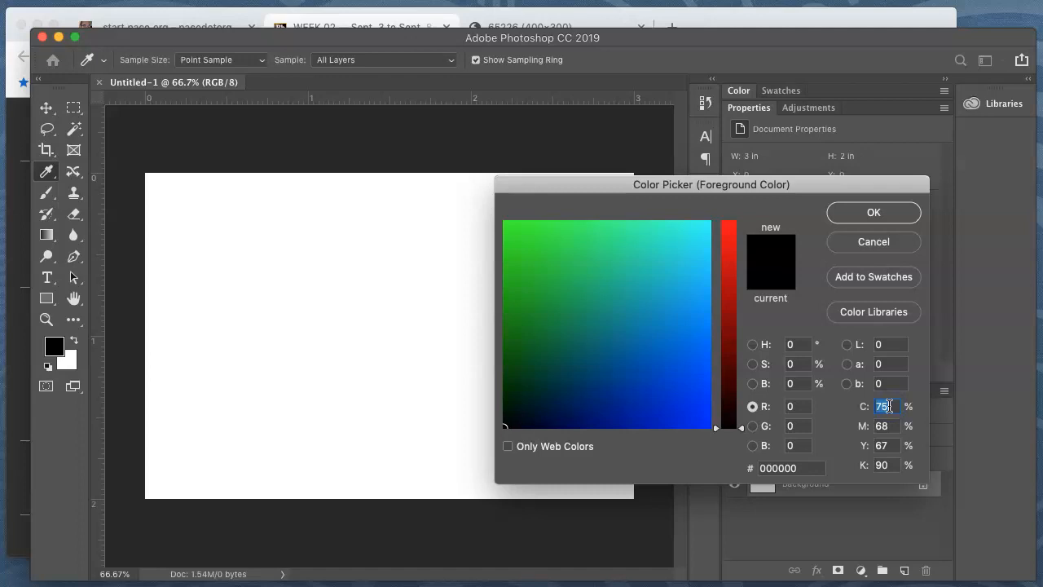
pyautogui.write('0')
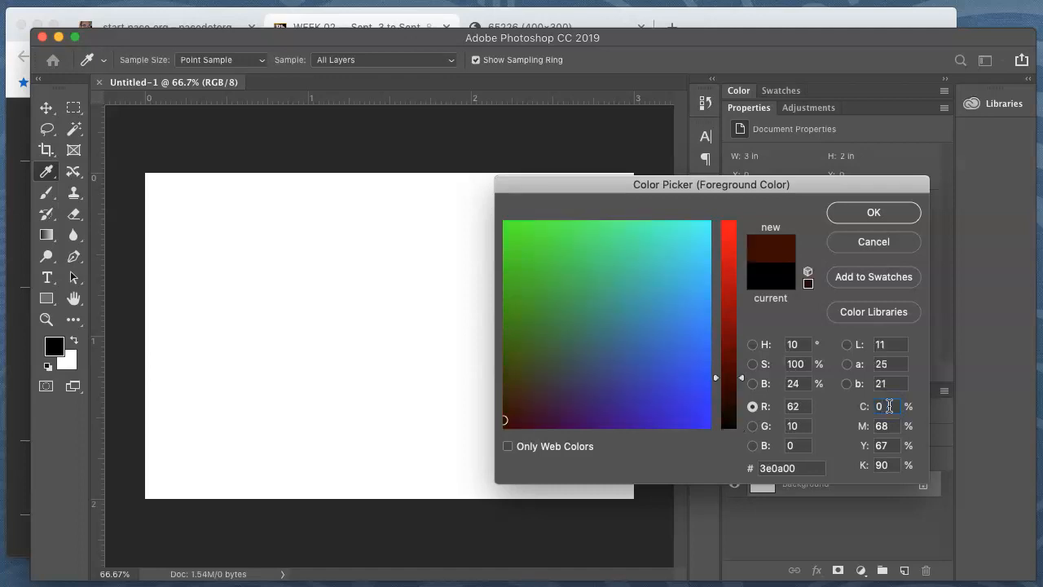
pyautogui.press('Tab')
pyautogui.write('0')
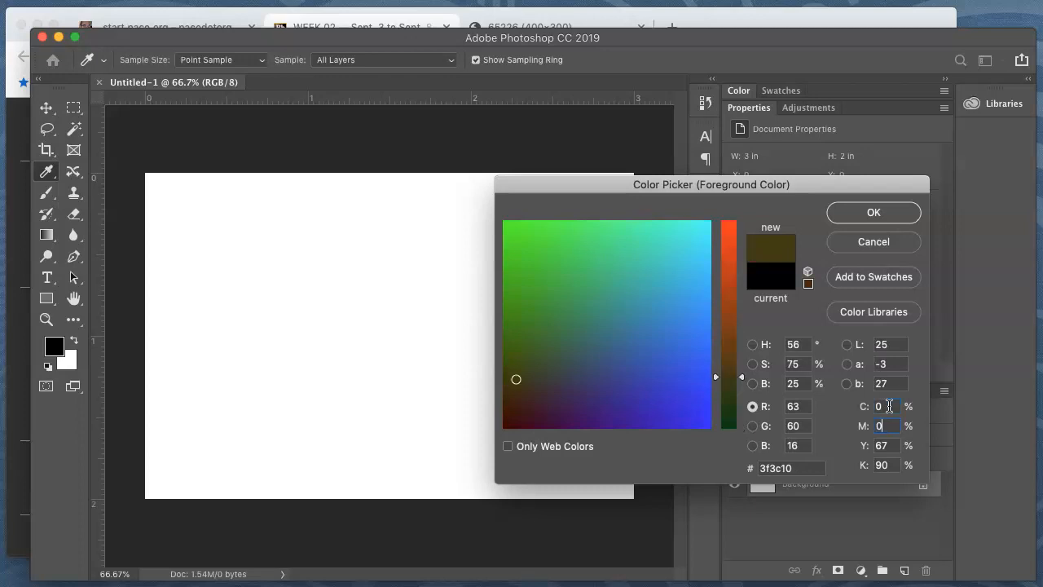
pyautogui.write('0')
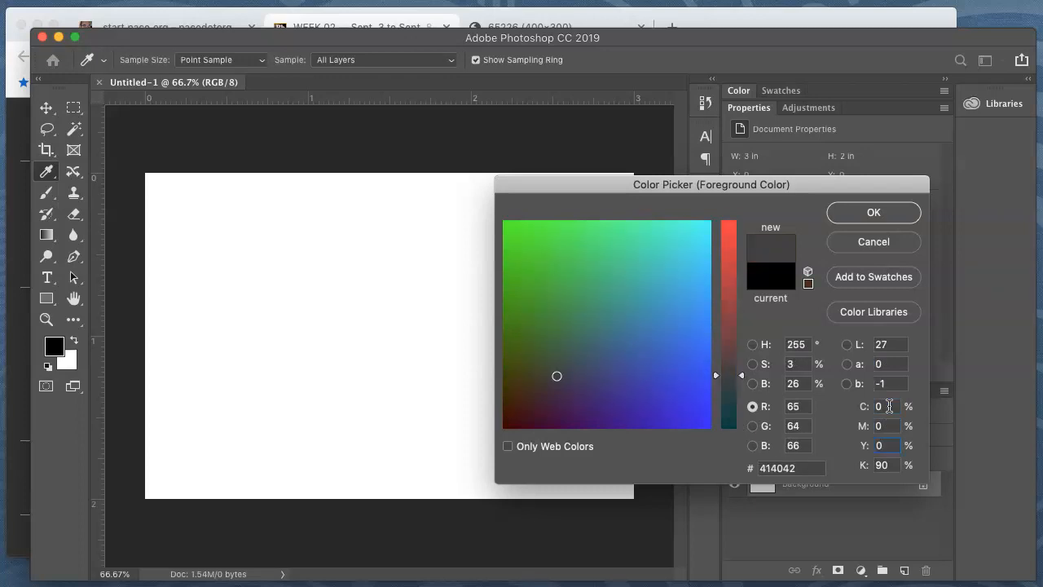
pyautogui.click(885, 466)
pyautogui.write('50')
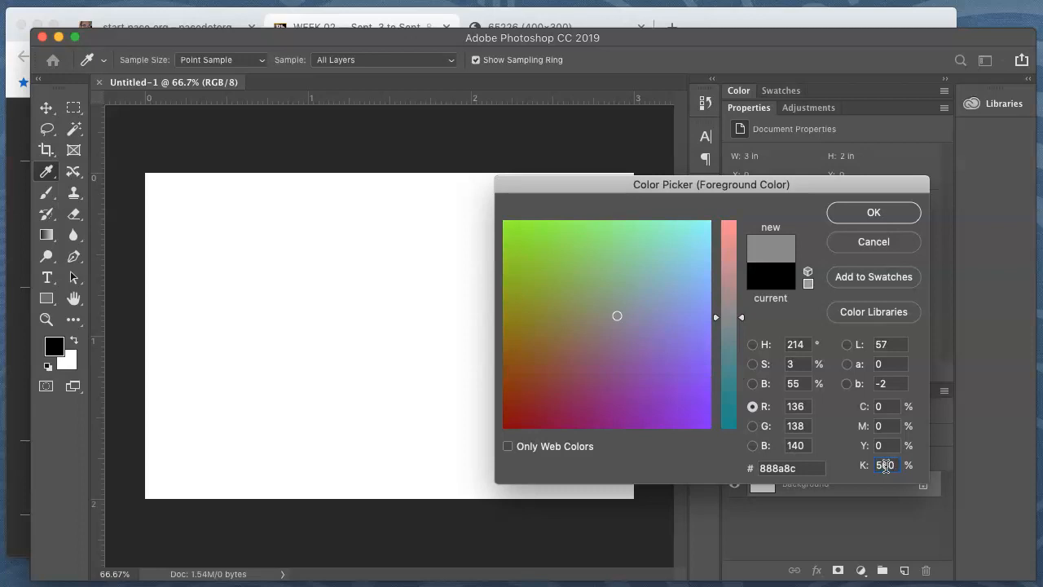
pyautogui.write('6')
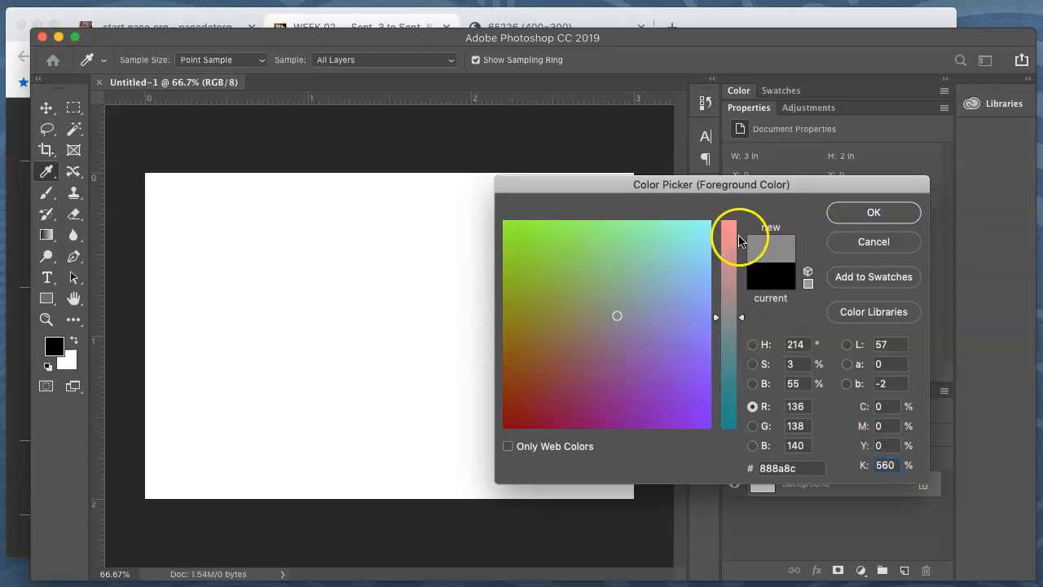
pyautogui.doubleClick(887, 464)
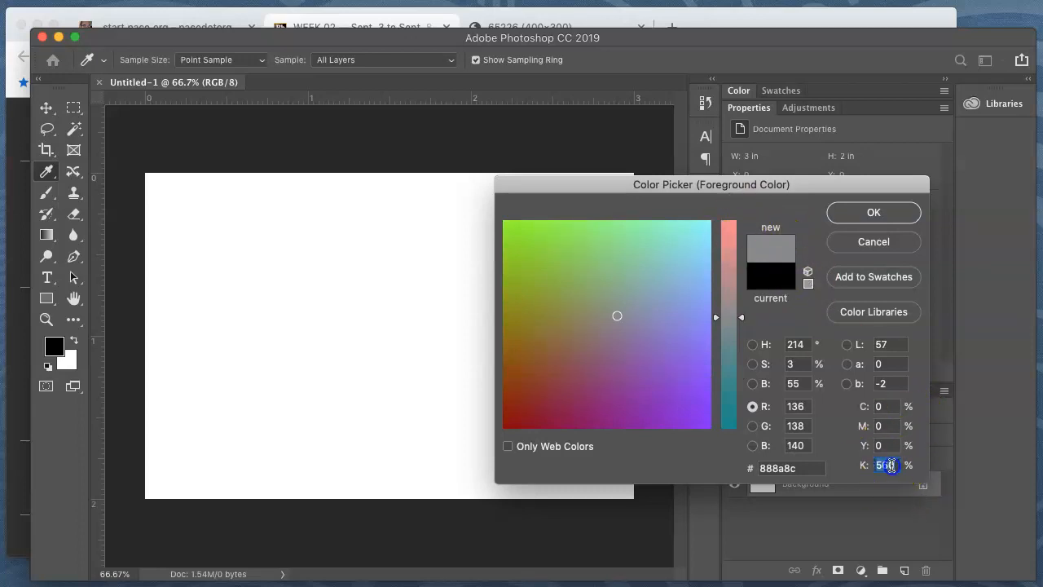
pyautogui.write('60')
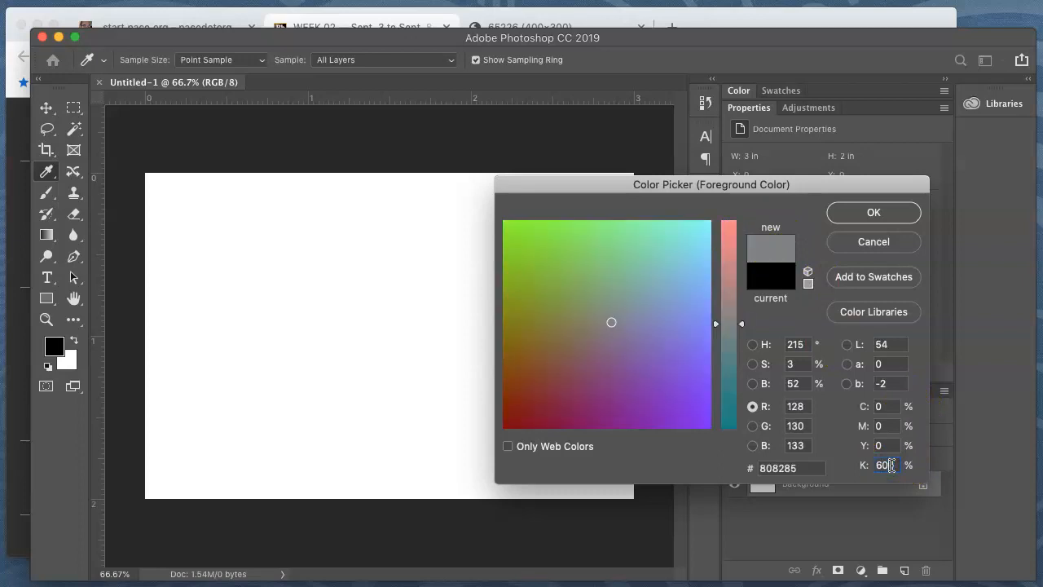
pyautogui.click(884, 217)
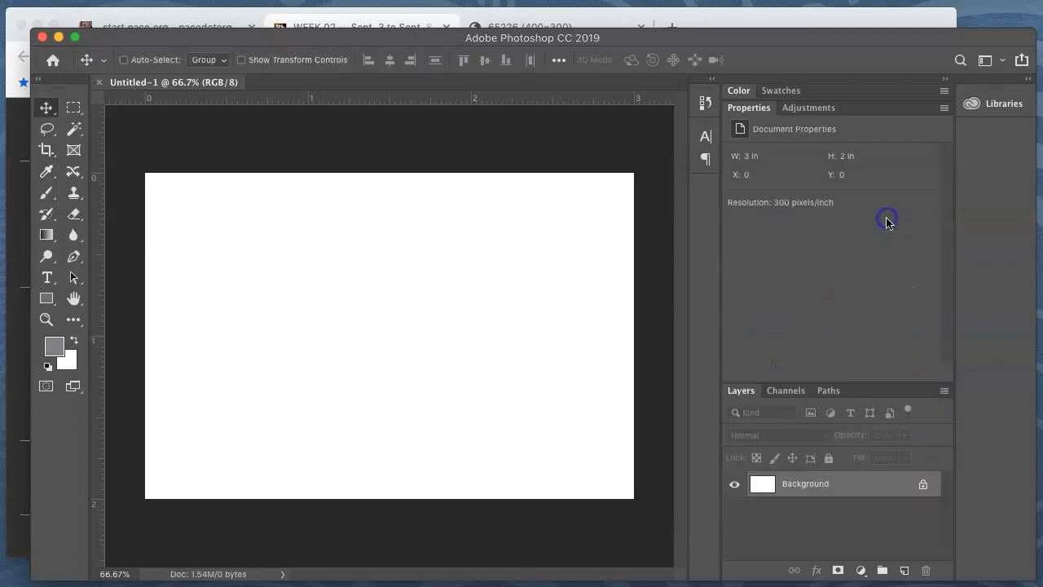
# Set the background color to a light gray with K at 20%
pyautogui.click(72, 368)
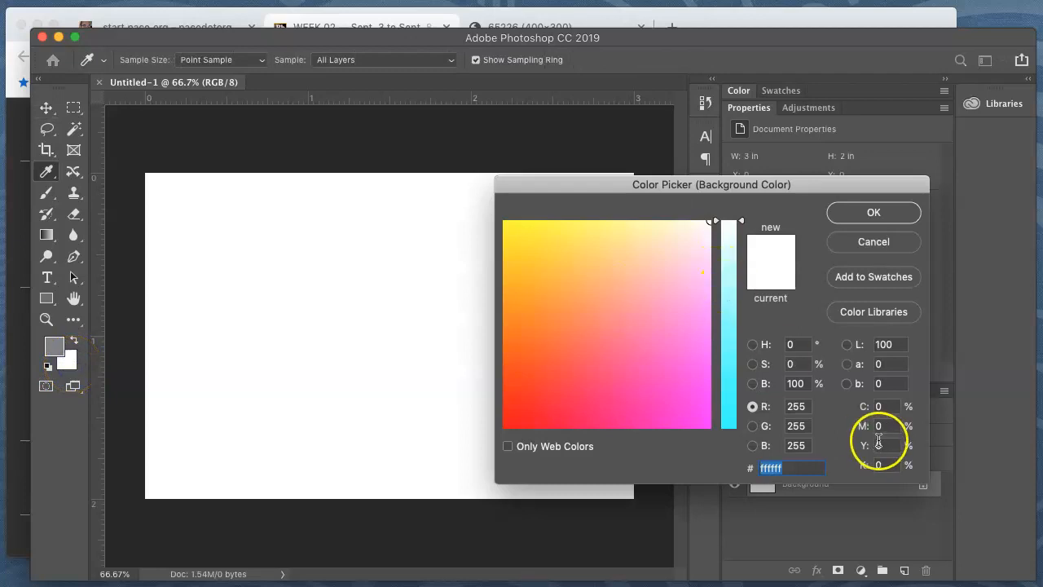
pyautogui.click(890, 465)
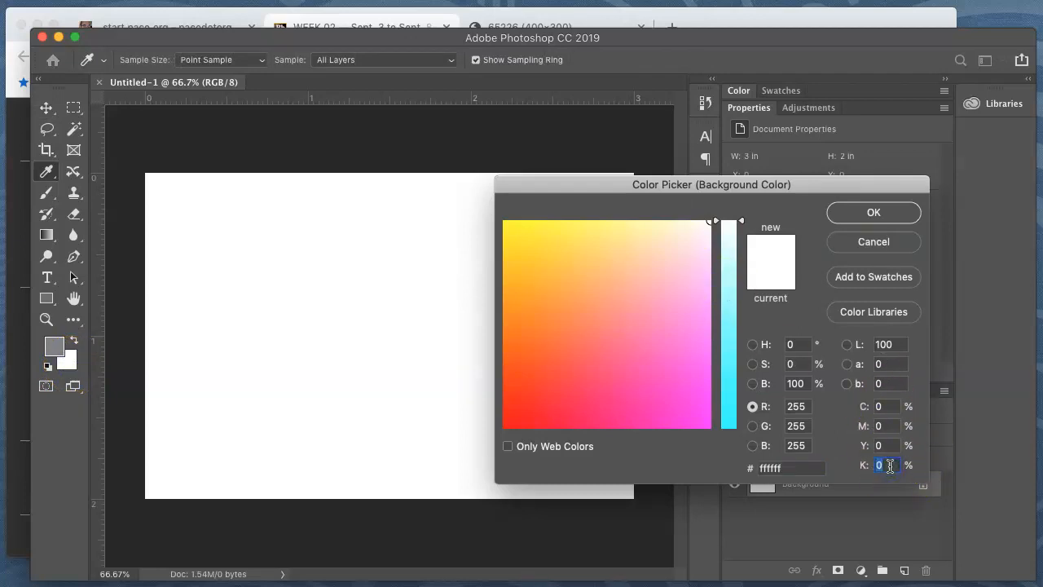
pyautogui.write('20')
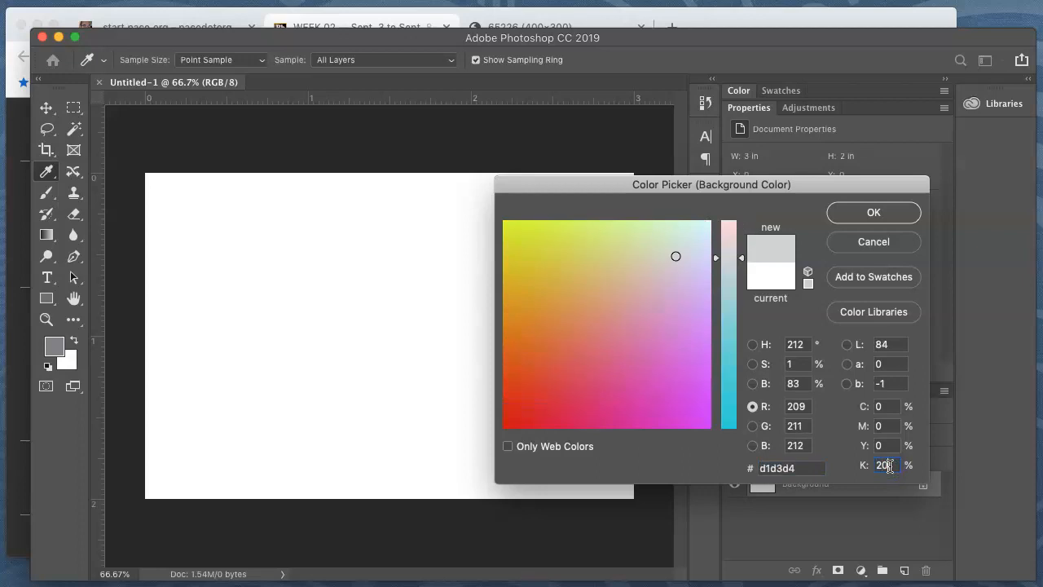
pyautogui.click(868, 211)
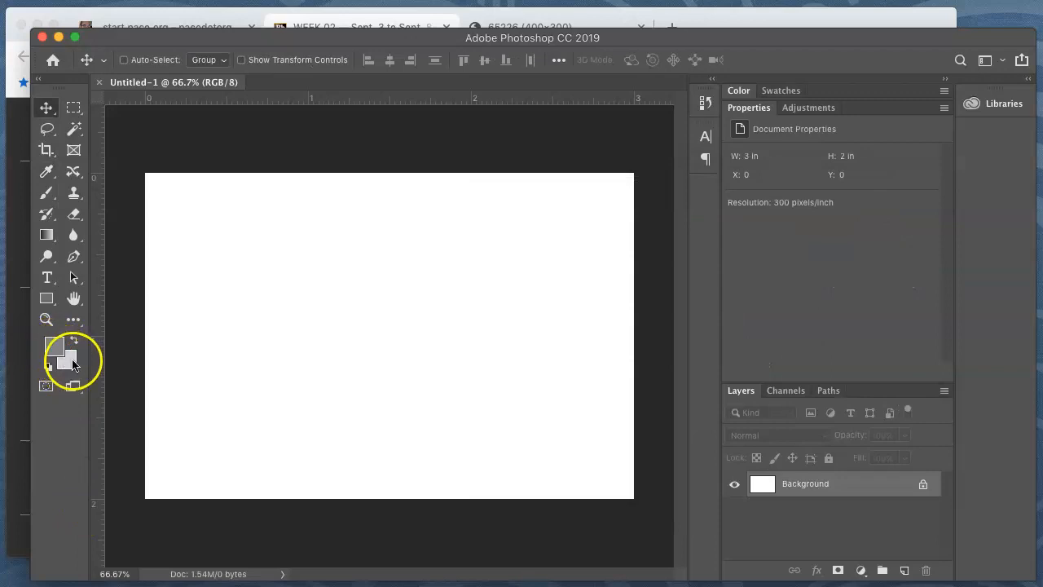
# Darken the foreground color by setting its K value to 75%
pyautogui.click(56, 348)
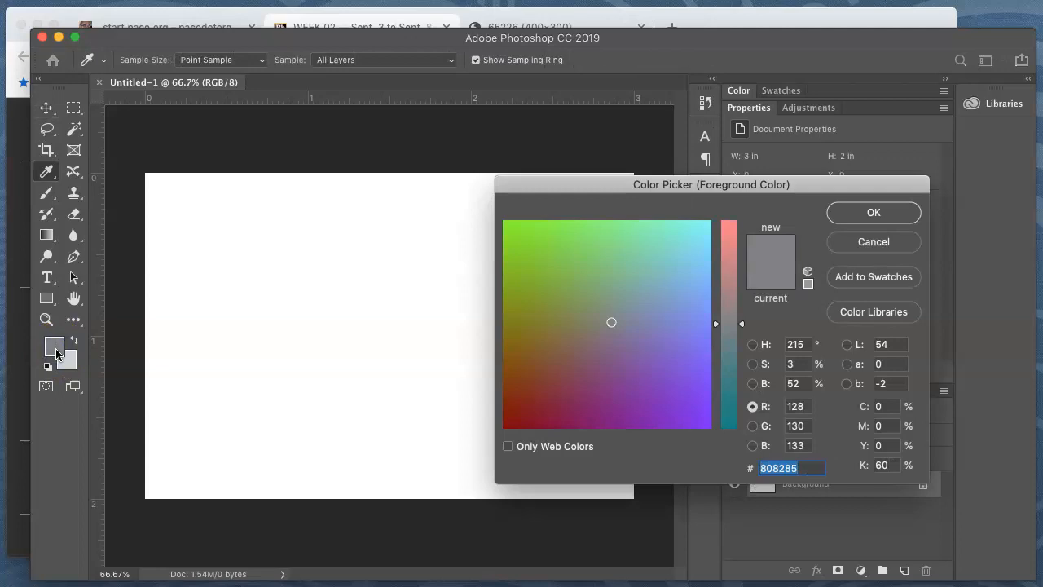
pyautogui.click(884, 464)
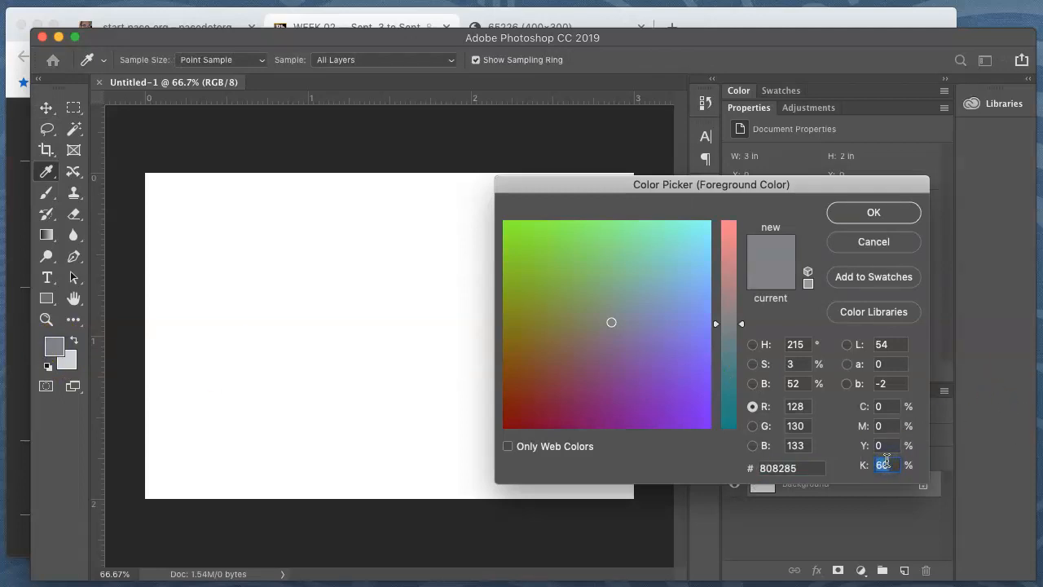
pyautogui.write('75')
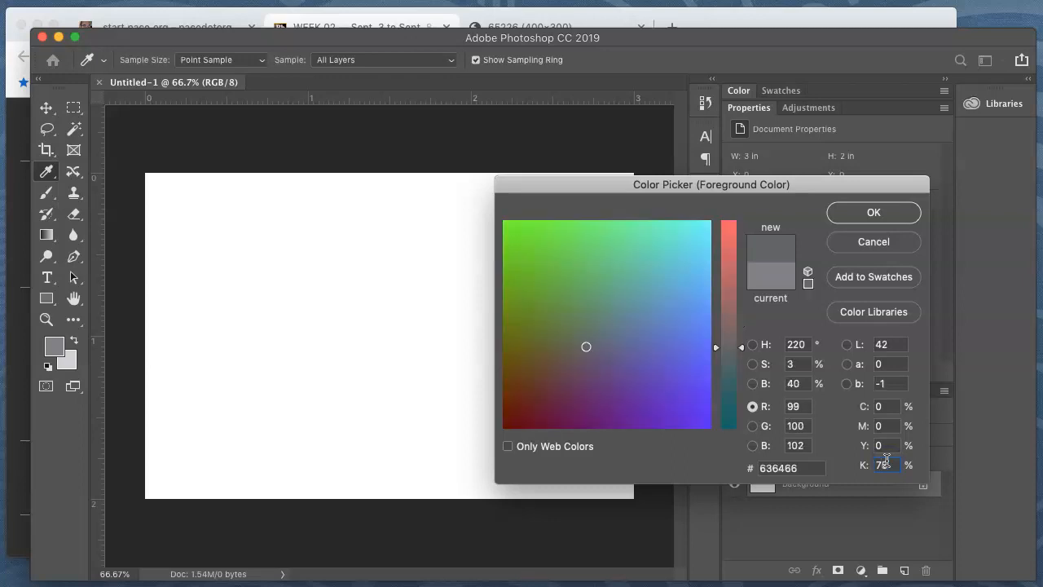
pyautogui.press('Return')
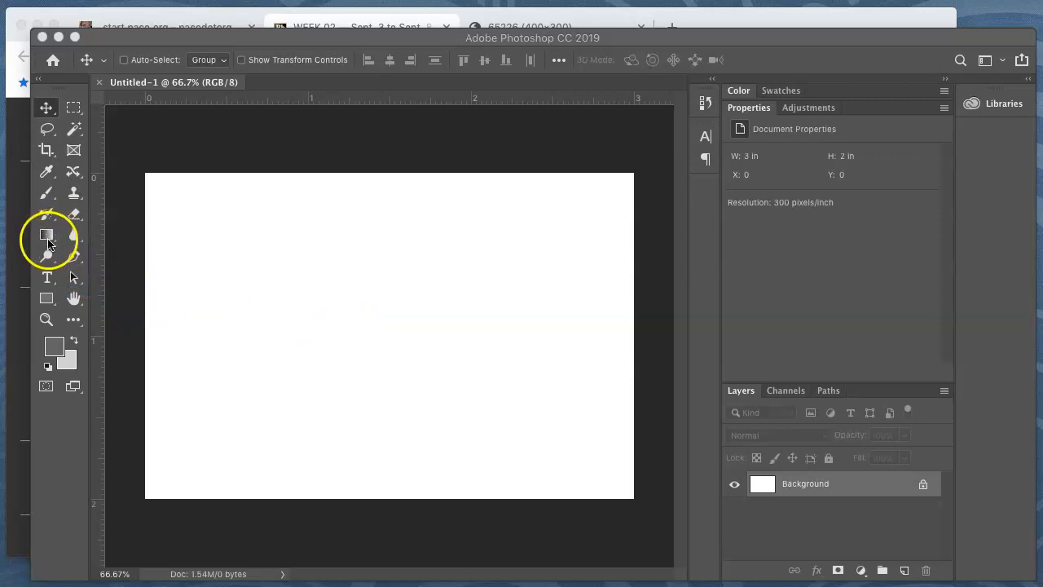
# Switch the toolbox between one and two columns, leaving it at two, and select the Gradient tool
pyautogui.click(39, 80)
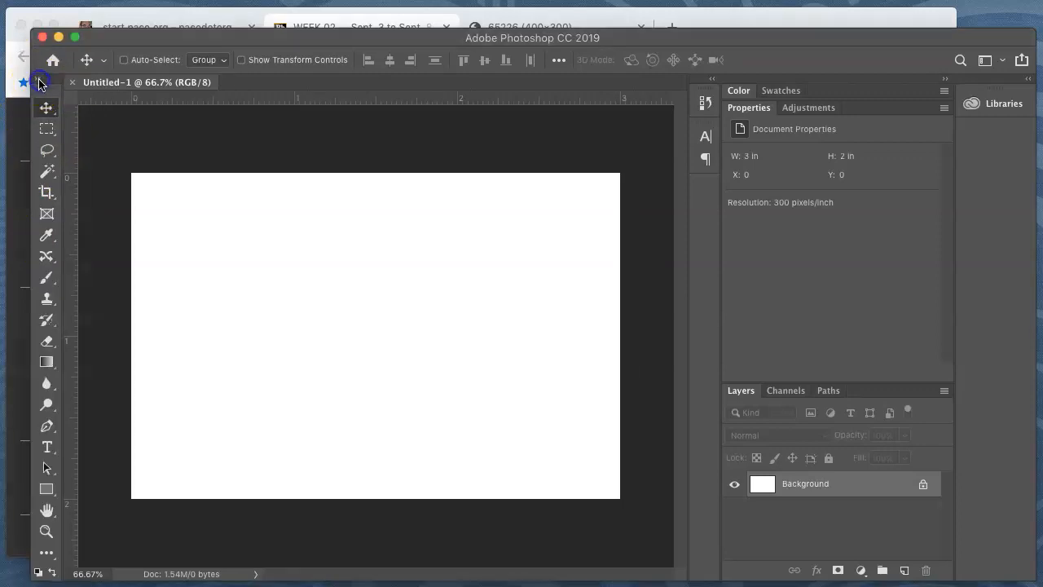
pyautogui.click(39, 80)
pyautogui.click(39, 80)
pyautogui.click(46, 363)
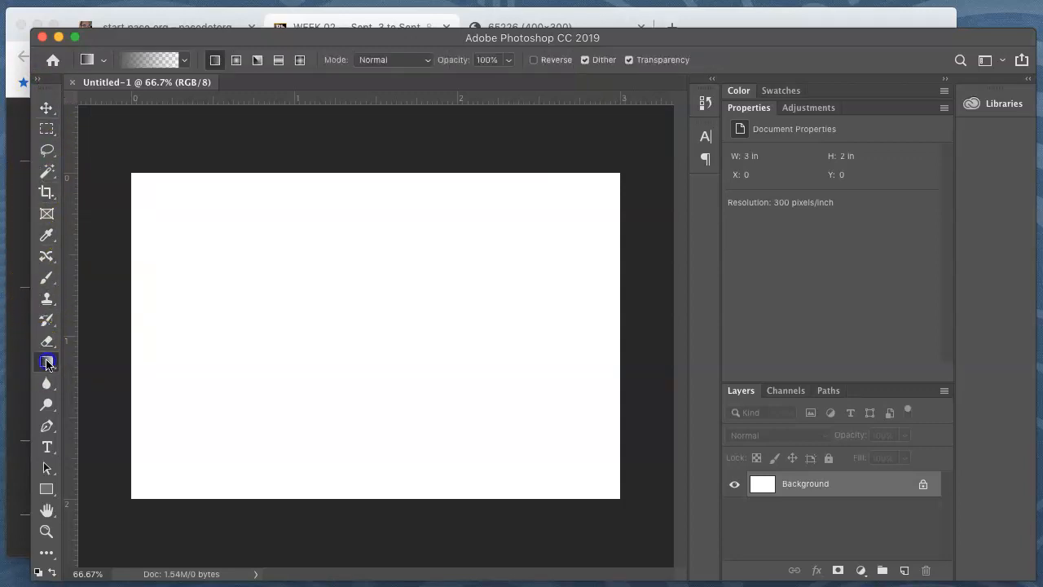
pyautogui.click(39, 80)
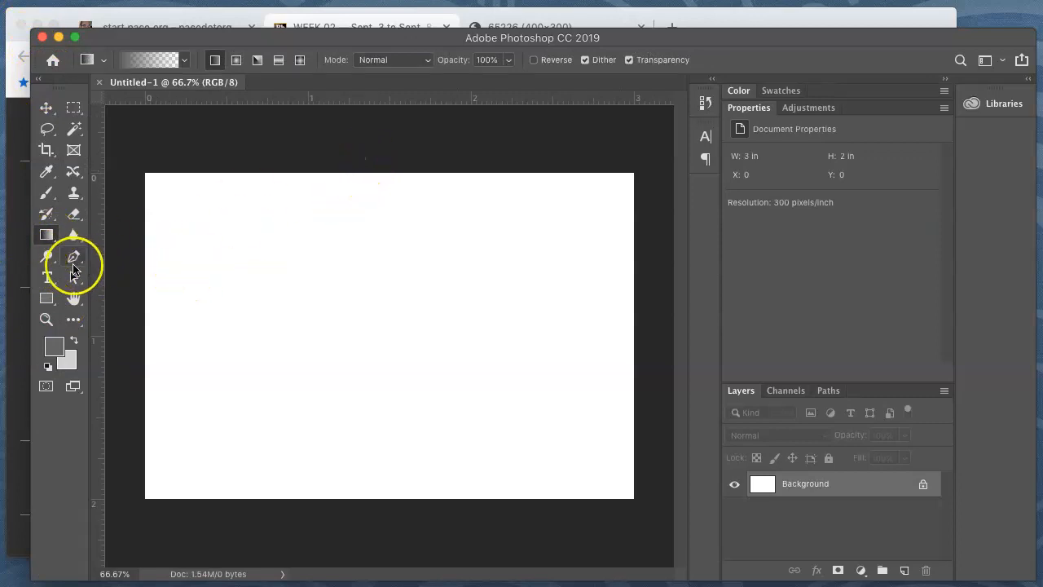
pyautogui.click(55, 231)
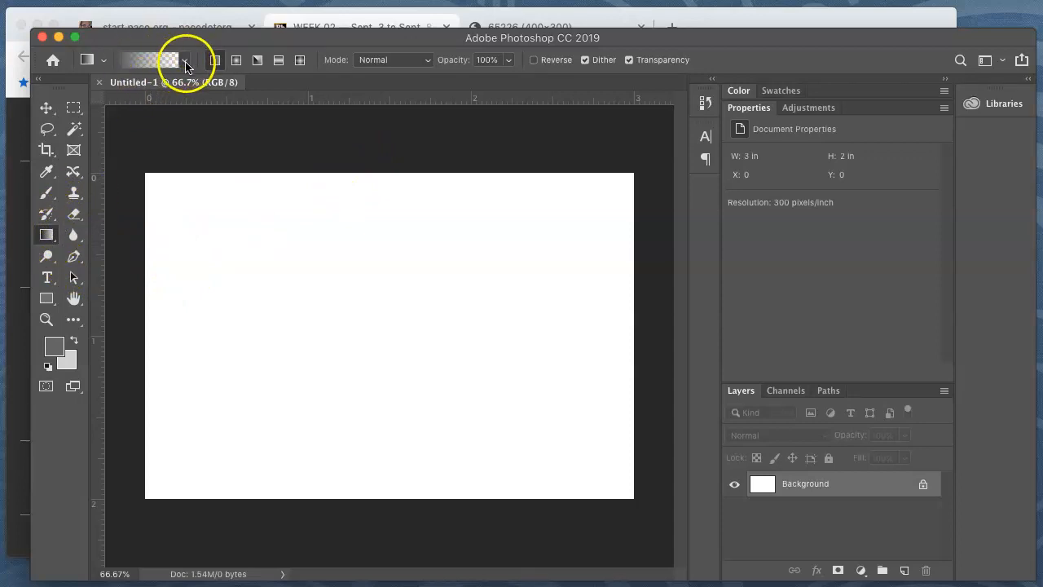
# Fill the canvas with a vertical linear foreground-to-background gradient, from dark gray above to light gray below
pyautogui.click(187, 65)
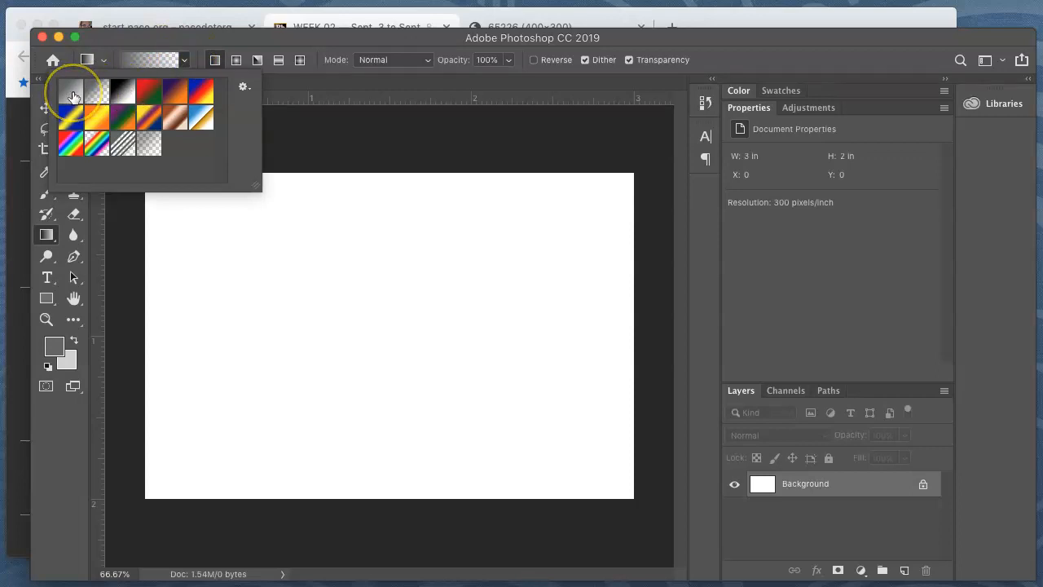
pyautogui.click(72, 94)
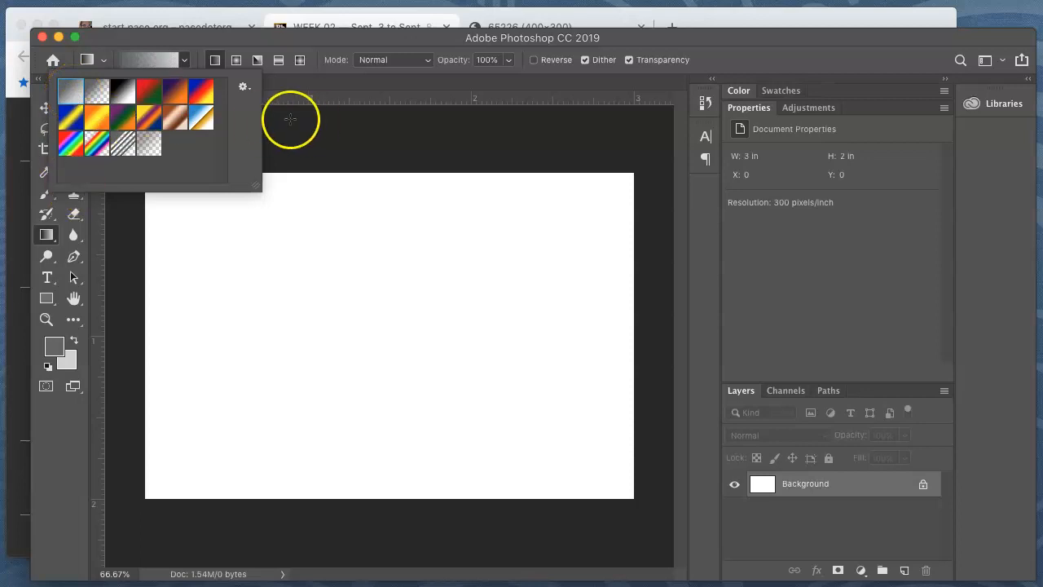
pyautogui.click(379, 153)
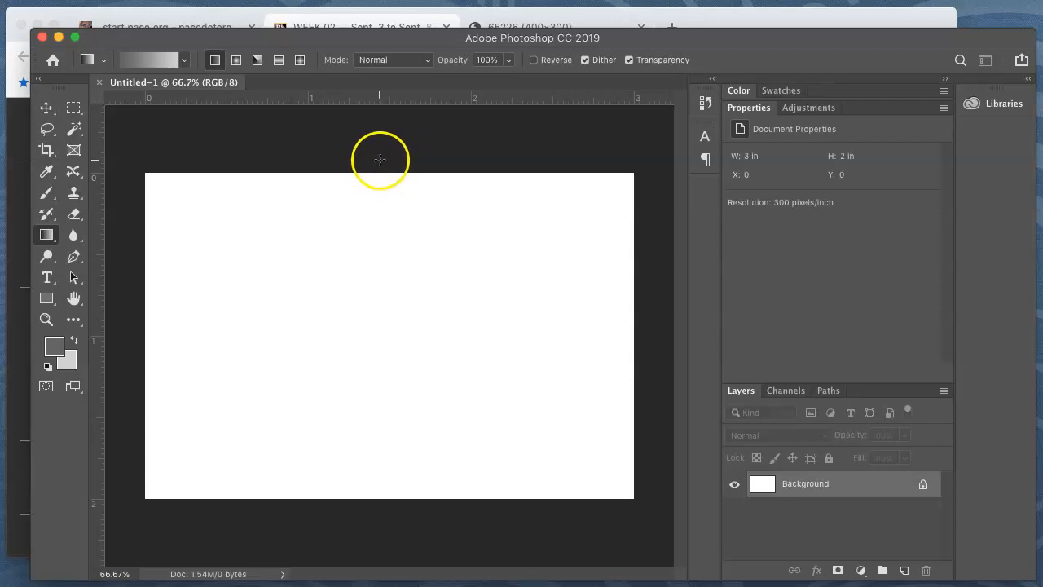
pyautogui.moveTo(379, 160); pyautogui.dragTo(349, 514)
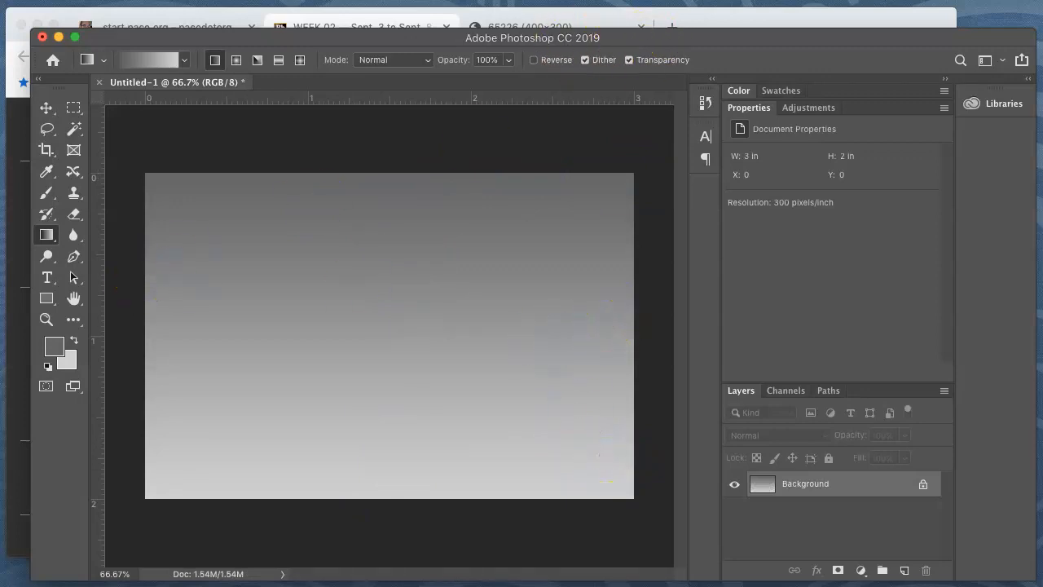
# Start the Wave distort filter on the gradient and set its number of generators to 1
pyautogui.click(398, 1)
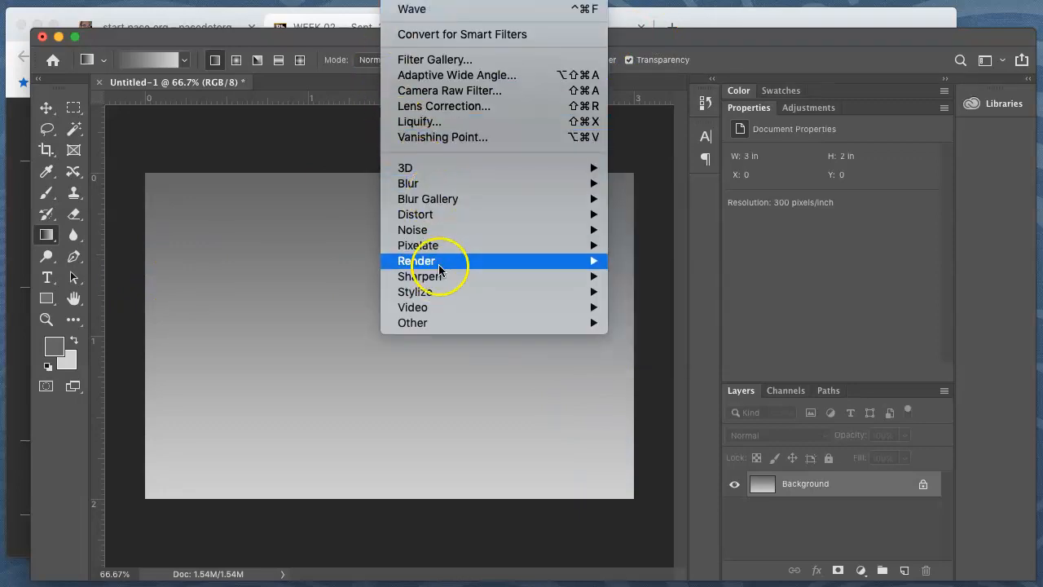
pyautogui.moveTo(445, 213)
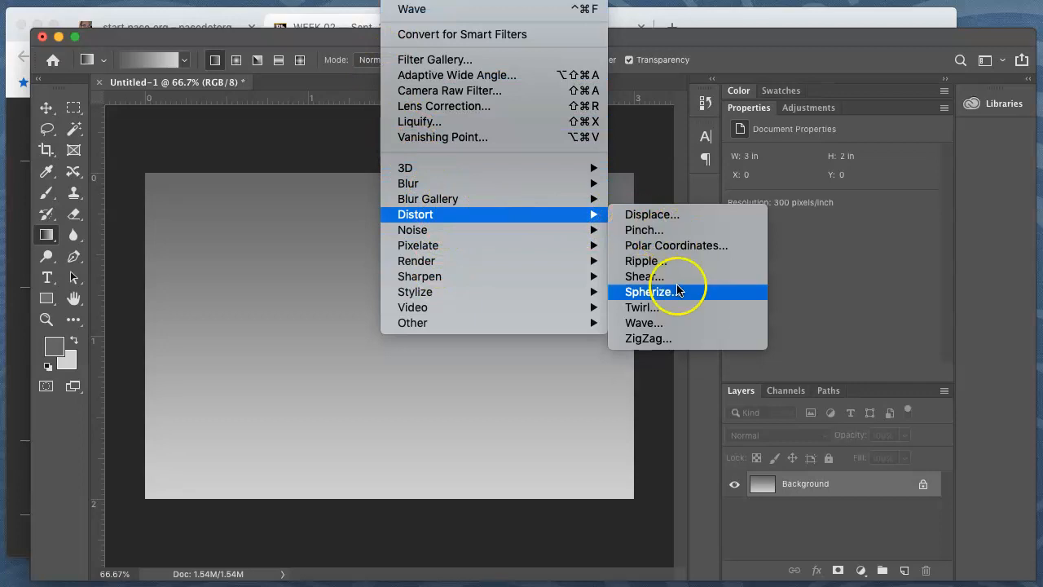
pyautogui.click(678, 322)
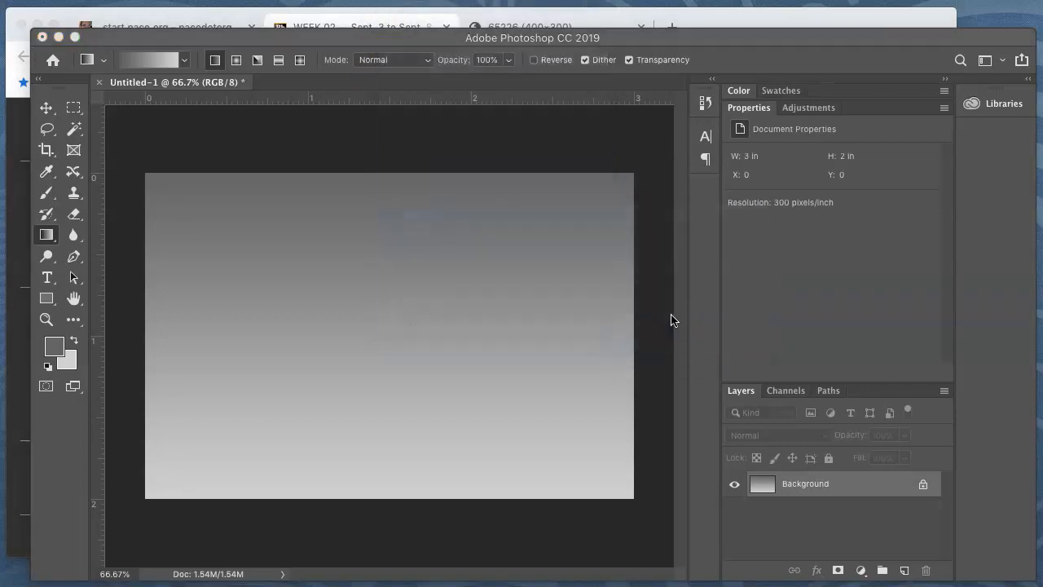
pyautogui.moveTo(710, 187); pyautogui.dragTo(661, 168)
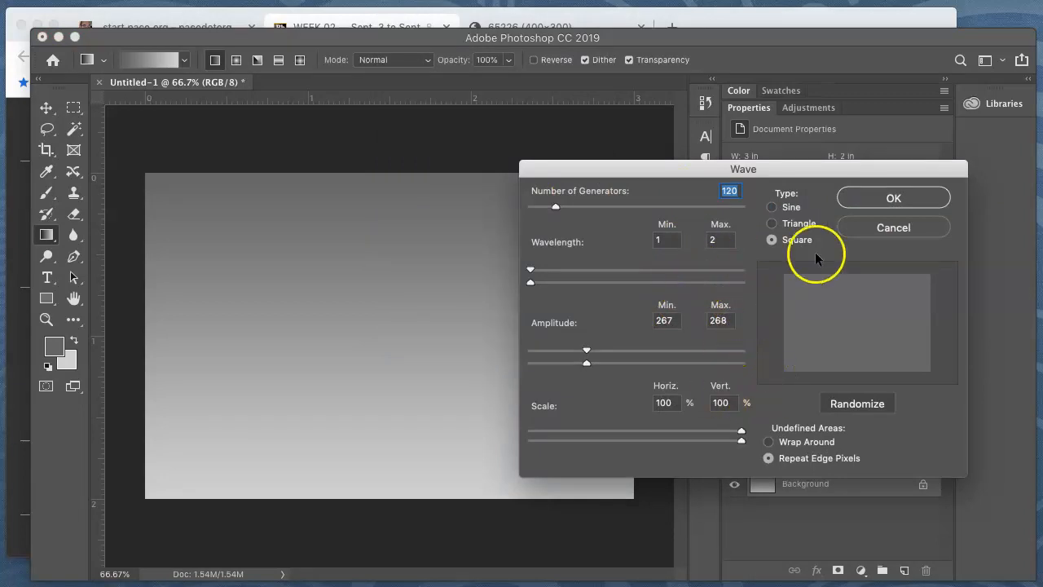
pyautogui.click(750, 194)
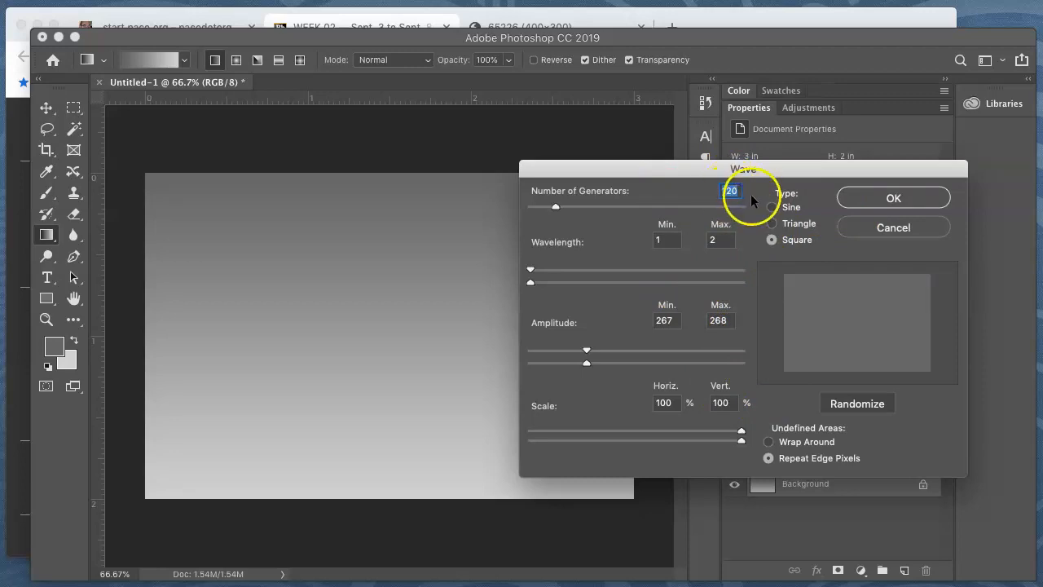
pyautogui.write('1')
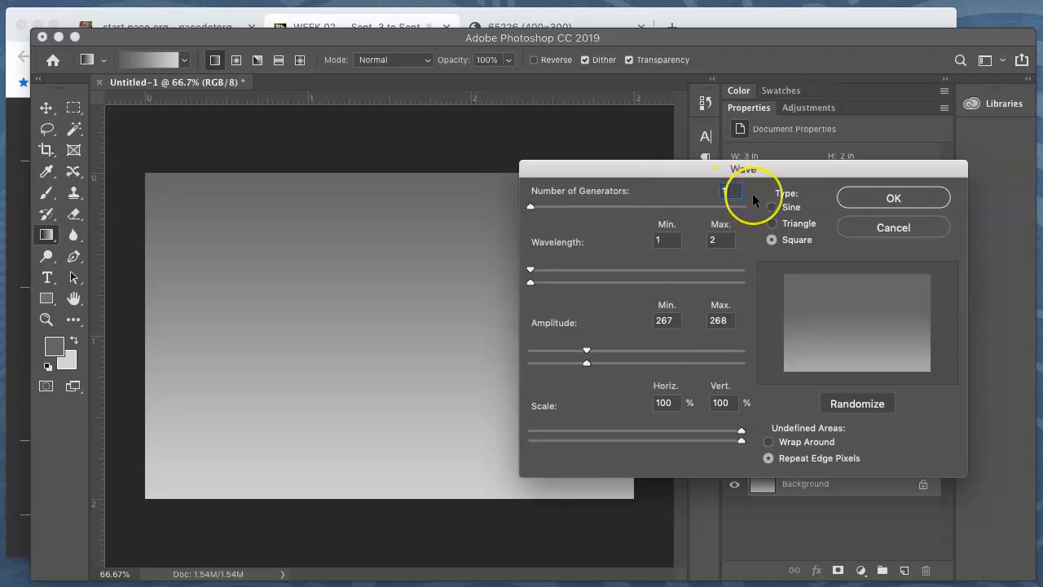
# Set the wave filter's wavelength to a minimum of 100 and a maximum of 101
pyautogui.click(671, 240)
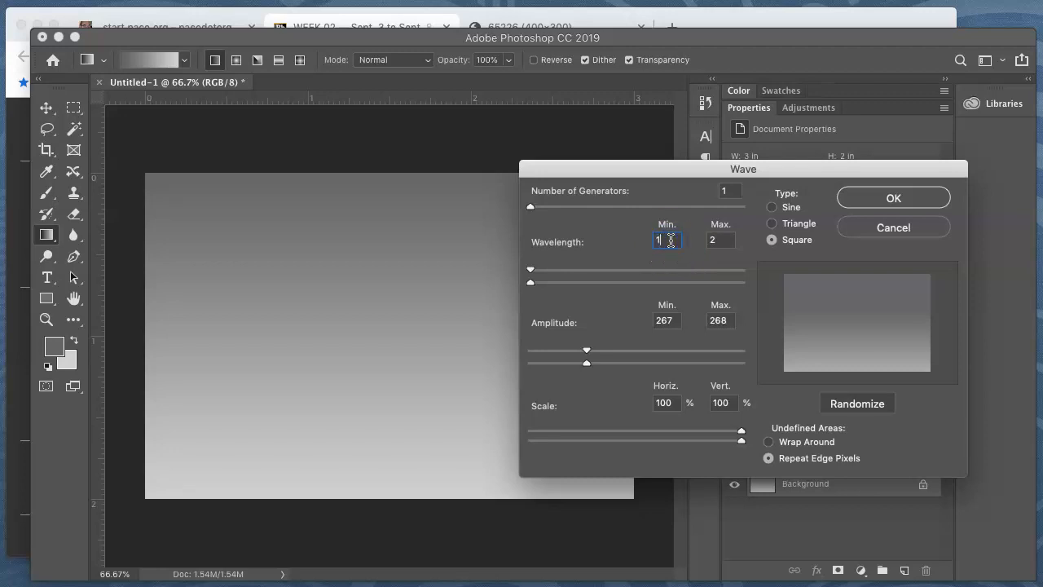
pyautogui.write('100')
pyautogui.press('Tab')
pyautogui.press('Return')
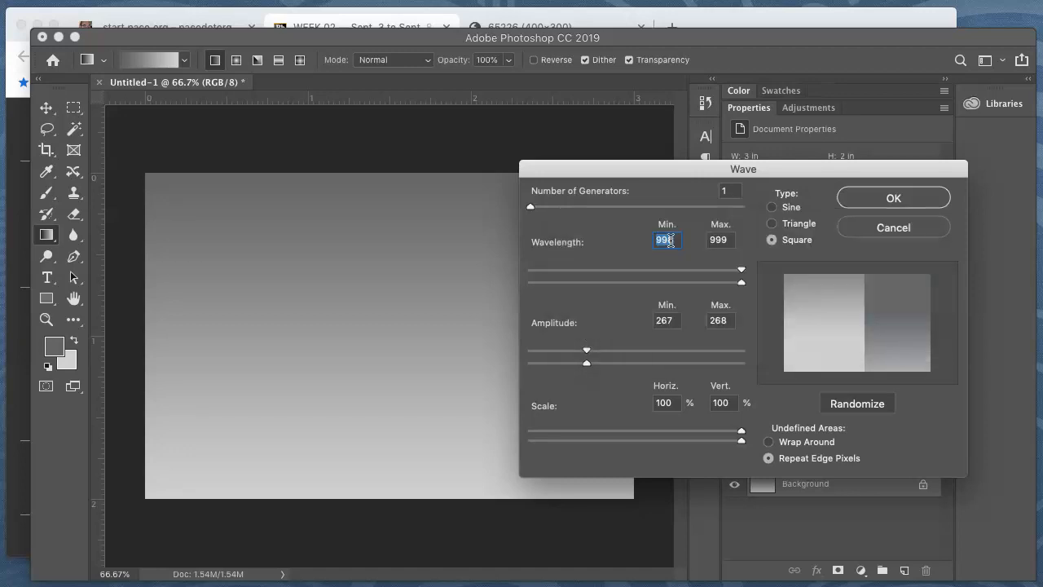
pyautogui.doubleClick(671, 243)
pyautogui.write('100')
pyautogui.press('Tab')
pyautogui.write('1')
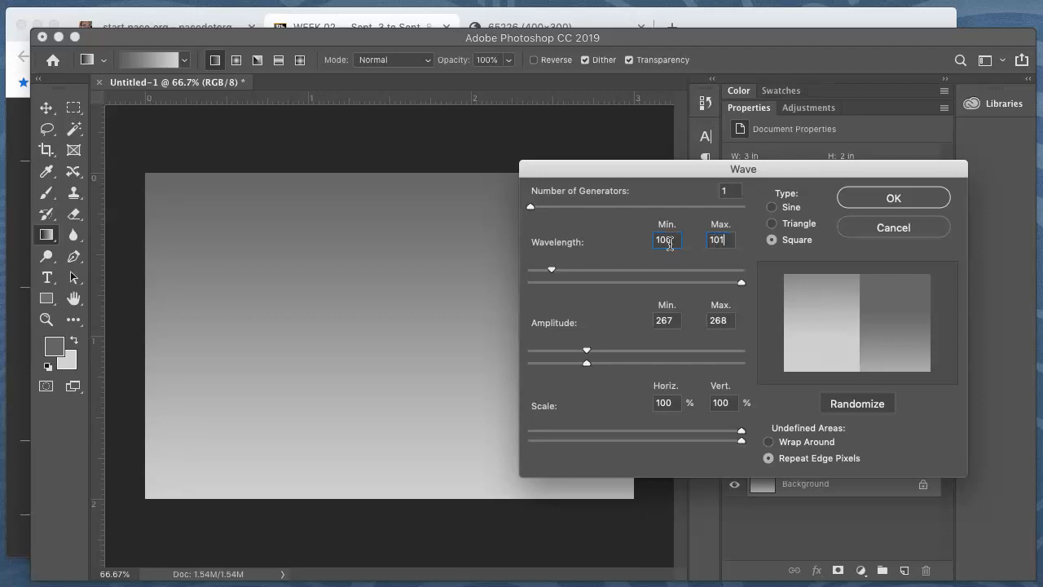
pyautogui.press('Tab')
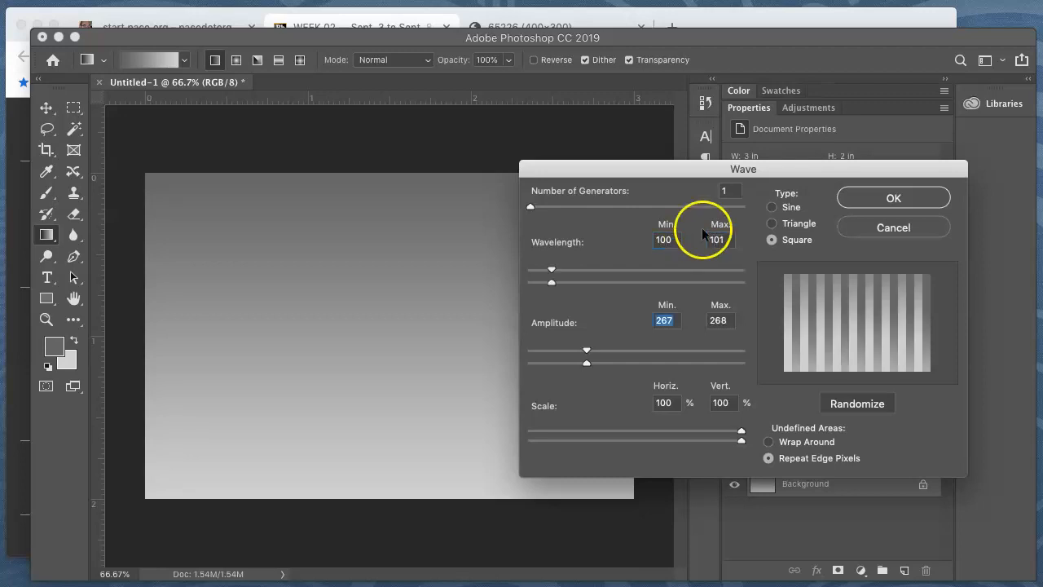
# Set the wave filter's amplitude to a minimum of 548 and a maximum of 999
pyautogui.doubleClick(660, 326)
pyautogui.press('Tab')
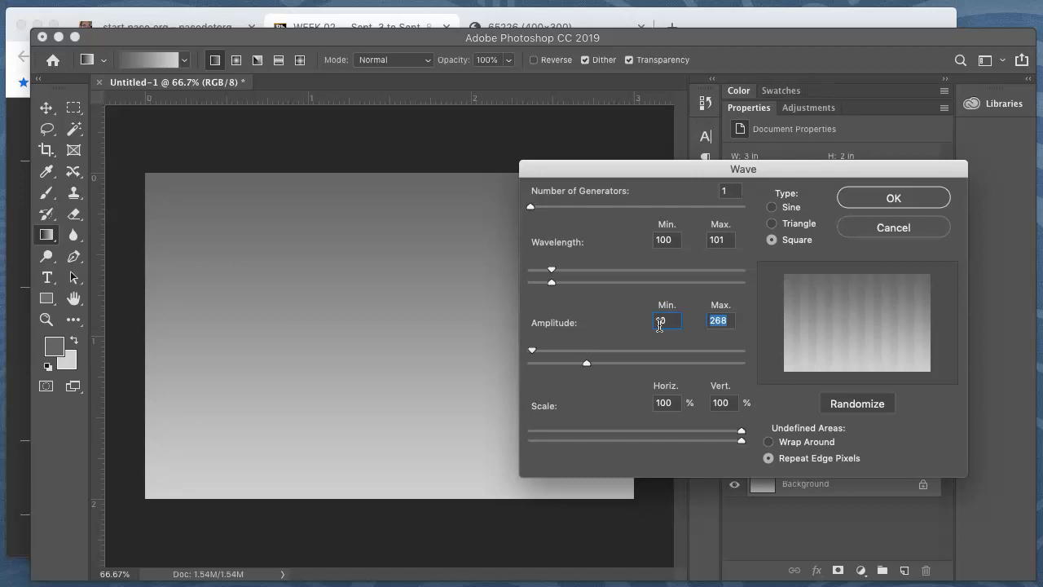
pyautogui.write('999')
pyautogui.press('Tab')
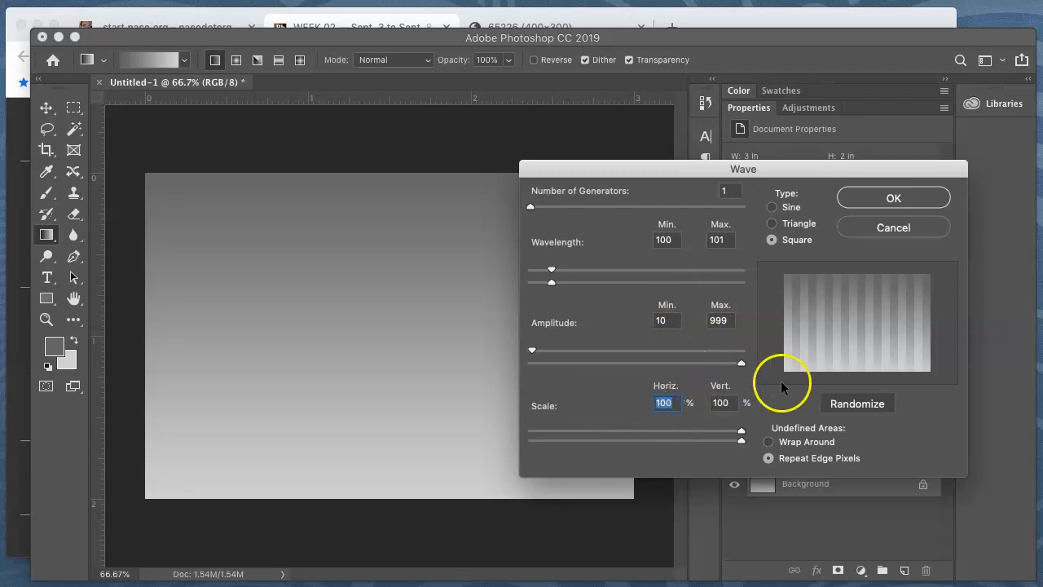
pyautogui.moveTo(535, 348); pyautogui.dragTo(643, 353)
pyautogui.click(674, 324)
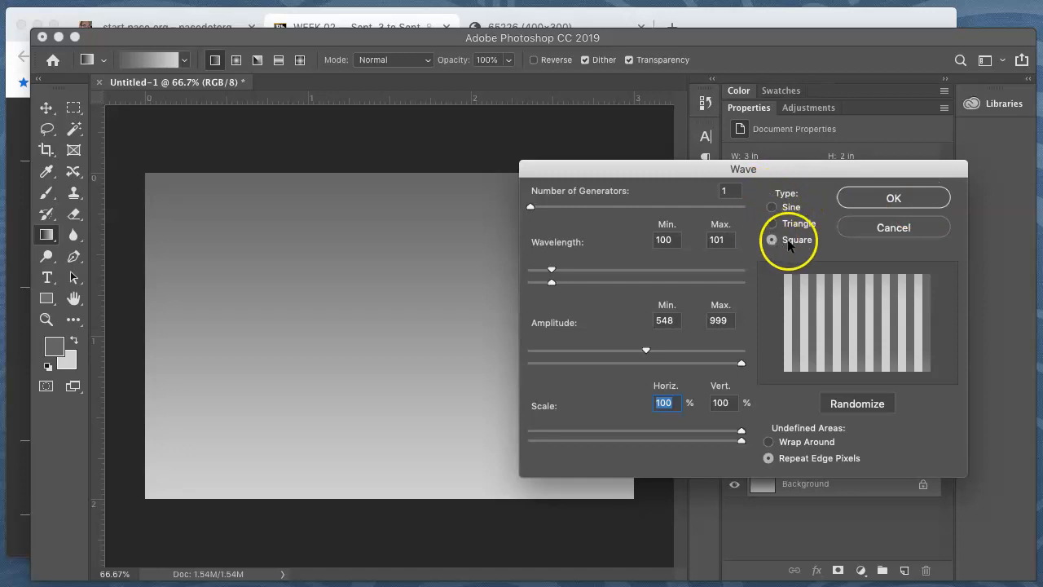
# Preview the Sine wave type, return to Square and apply the Wave filter to create the vertical stripes
pyautogui.click(792, 206)
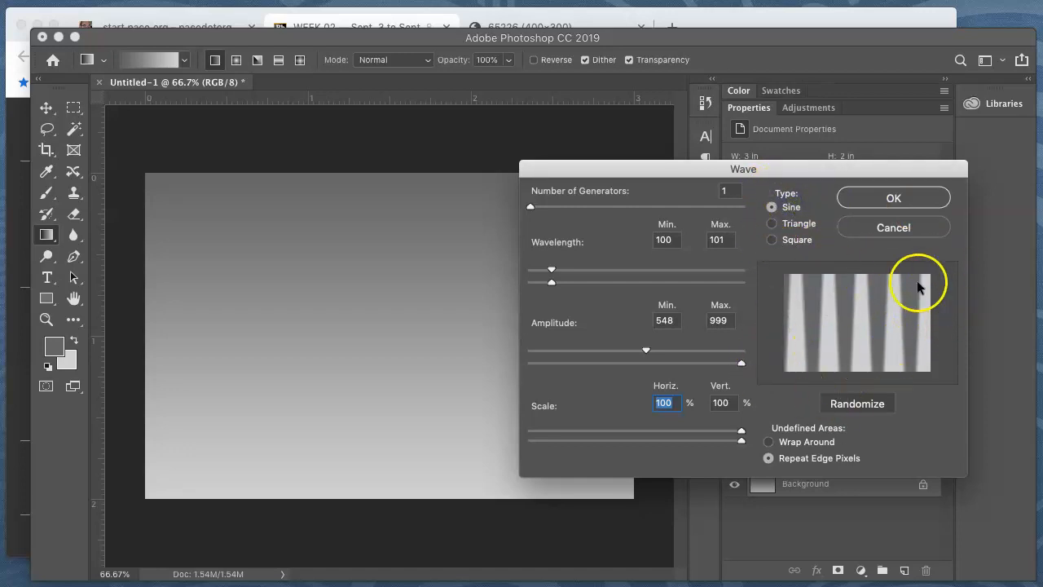
pyautogui.click(770, 241)
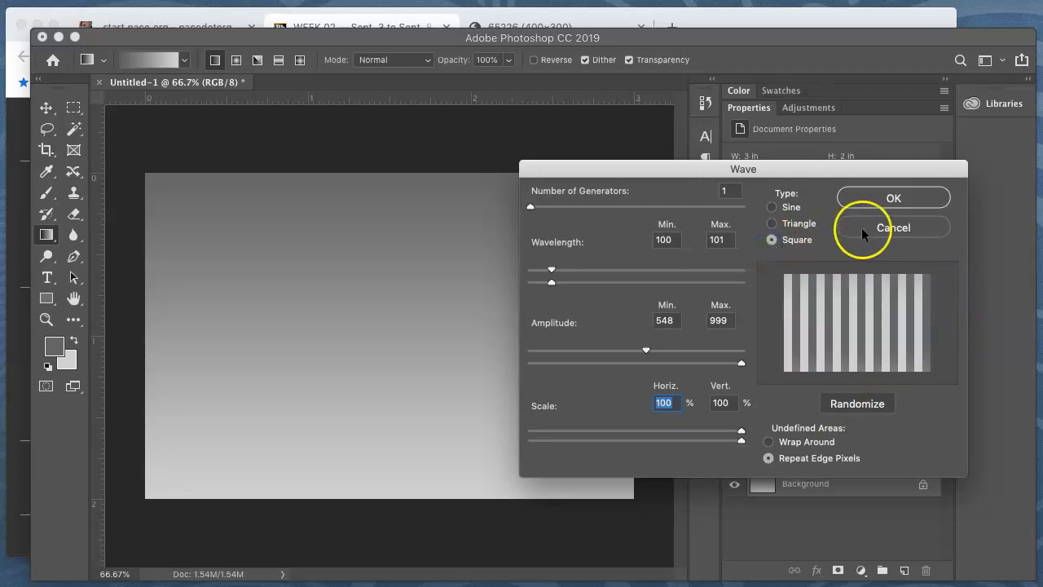
pyautogui.click(876, 206)
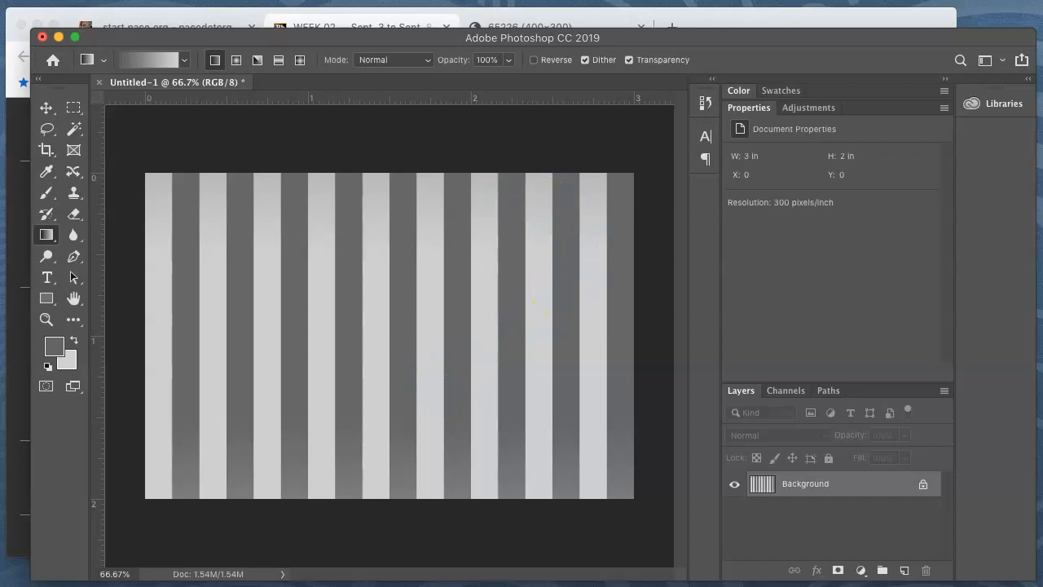
# Turn the stripes into radiating rays with the Polar Coordinates filter, comparing both conversions and applying Rectangular to Polar
pyautogui.click(397, 1)
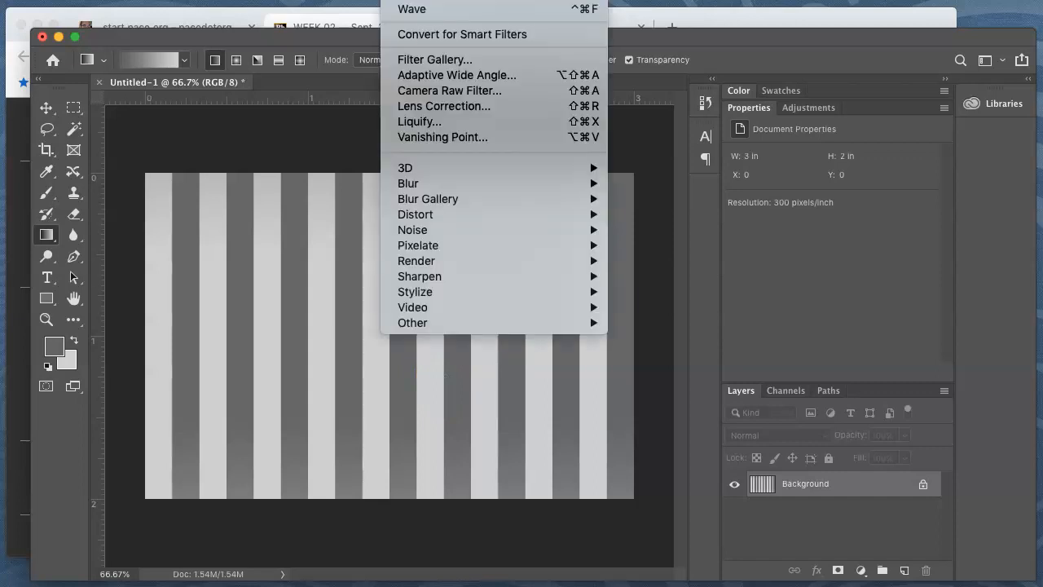
pyautogui.moveTo(428, 219)
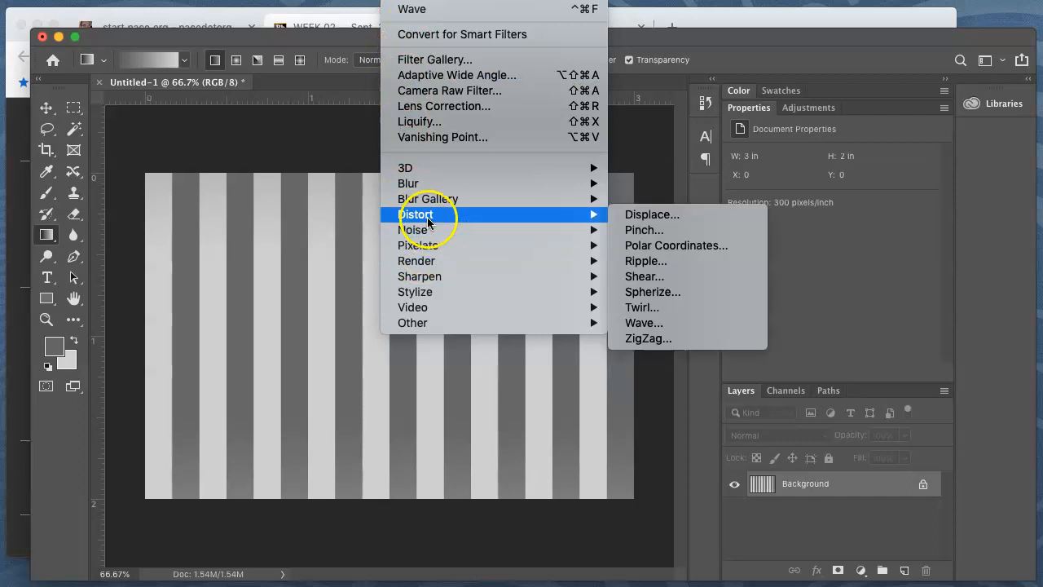
pyautogui.click(688, 244)
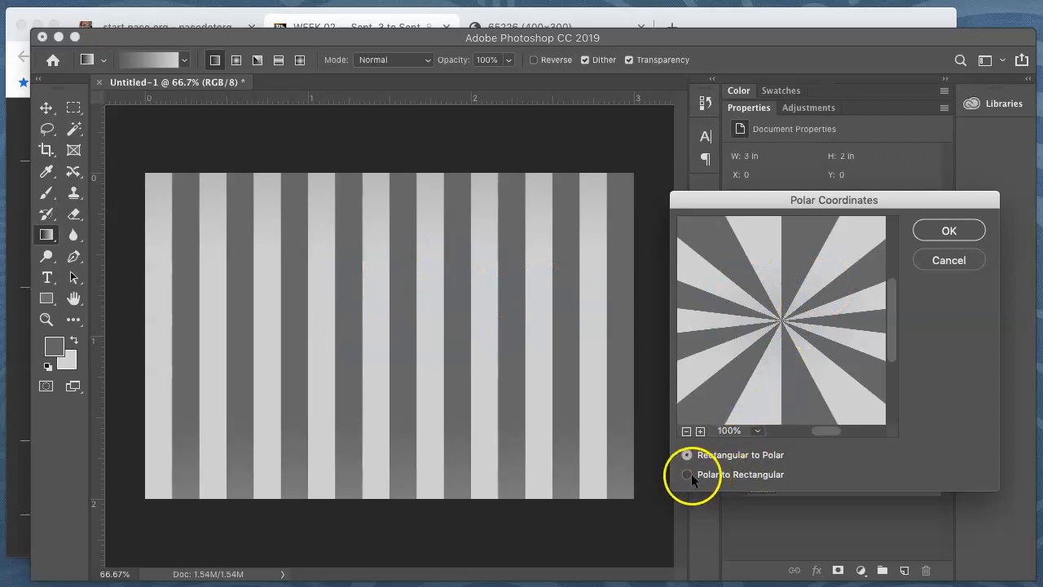
pyautogui.click(761, 473)
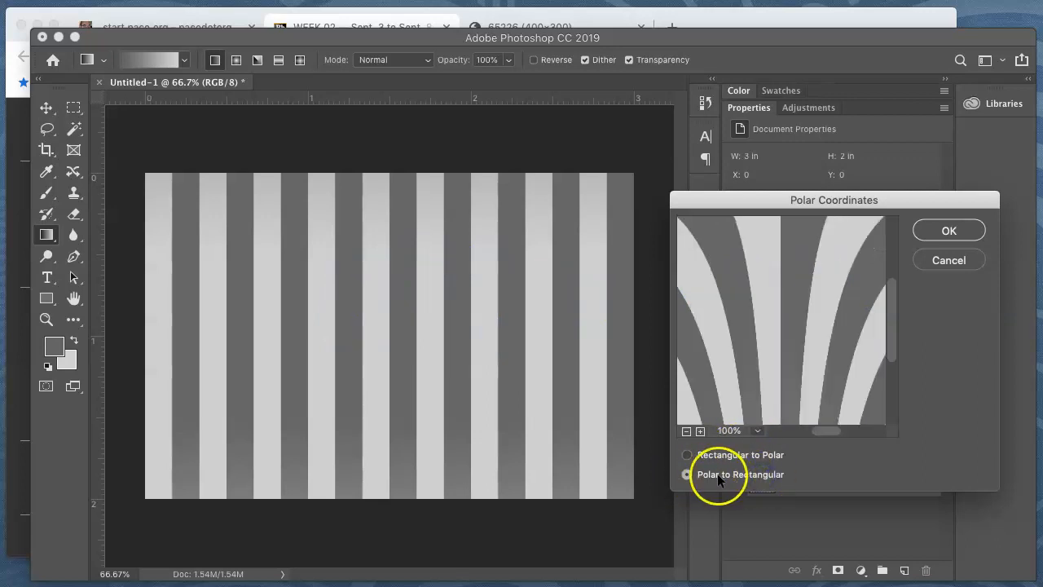
pyautogui.click(710, 454)
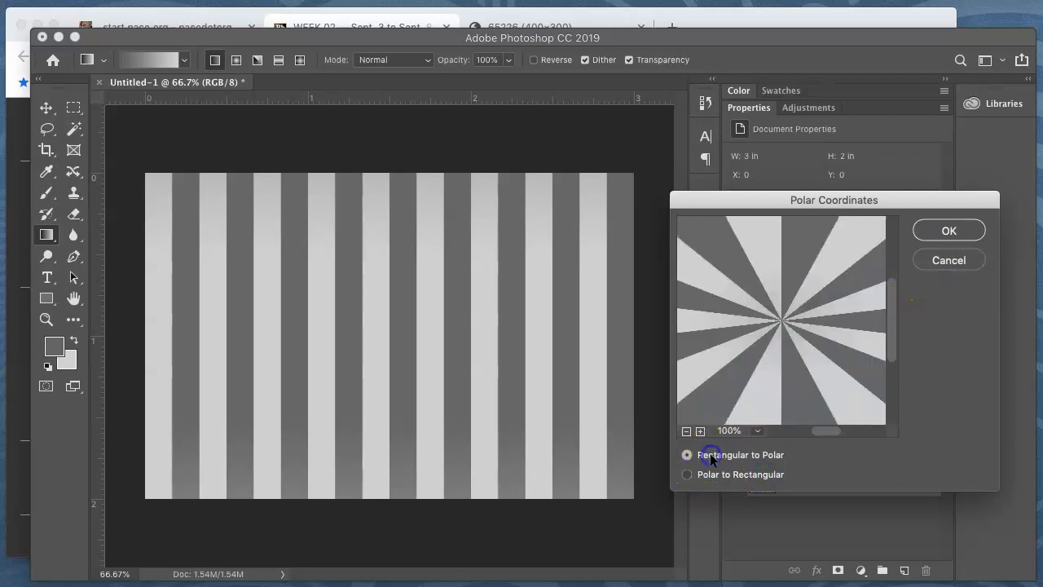
pyautogui.click(949, 231)
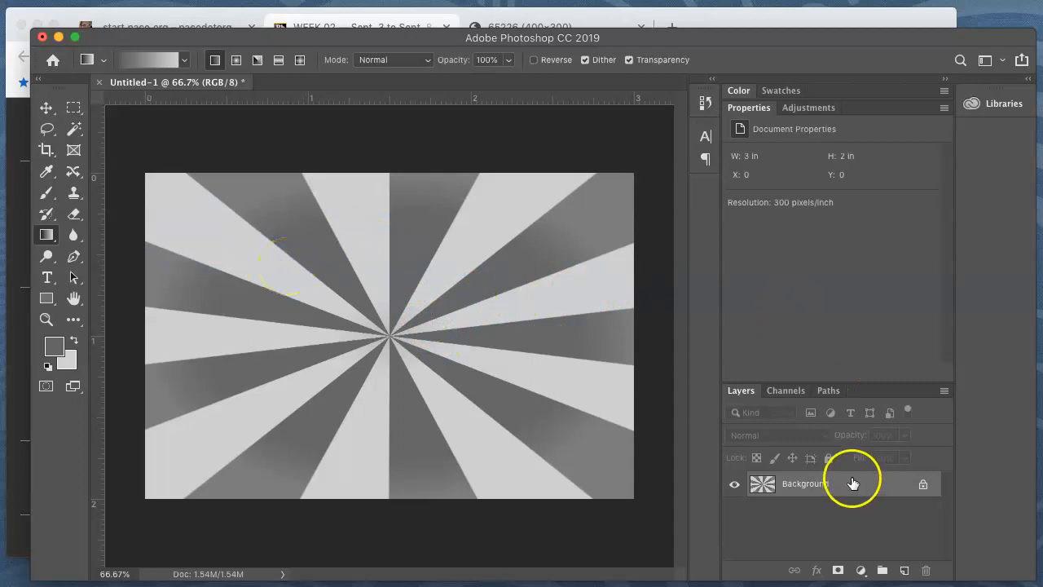
# Add a Hue/Saturation adjustment layer above the rays, turn on Colorize and set the hue to 215
pyautogui.click(860, 572)
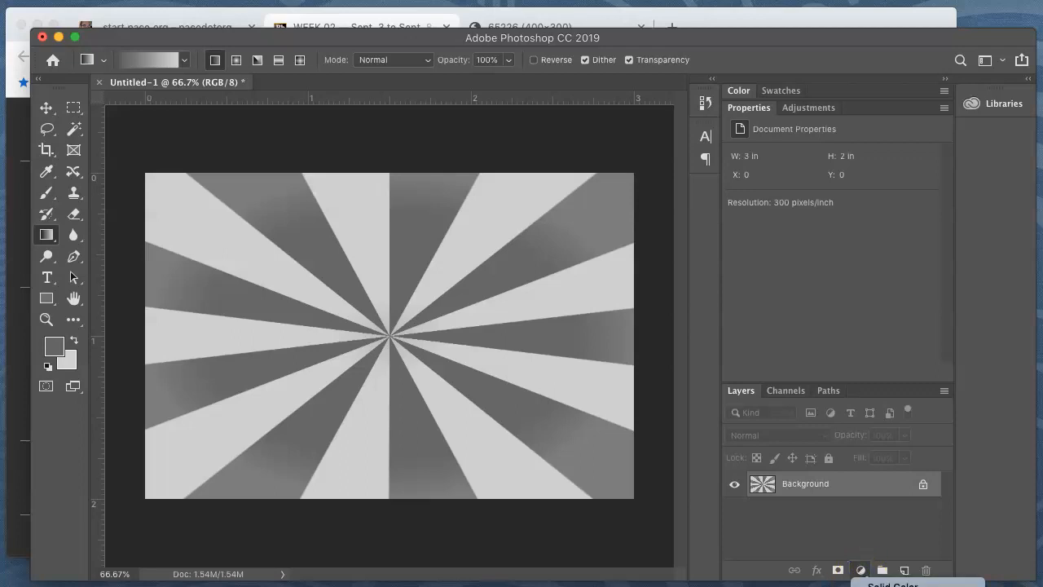
pyautogui.click(896, 585)
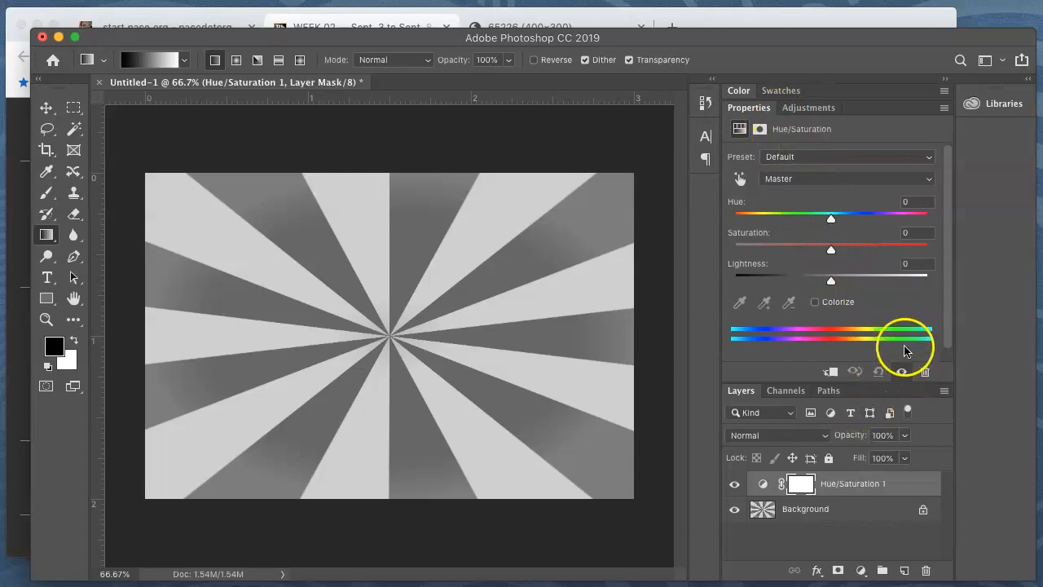
pyautogui.click(816, 303)
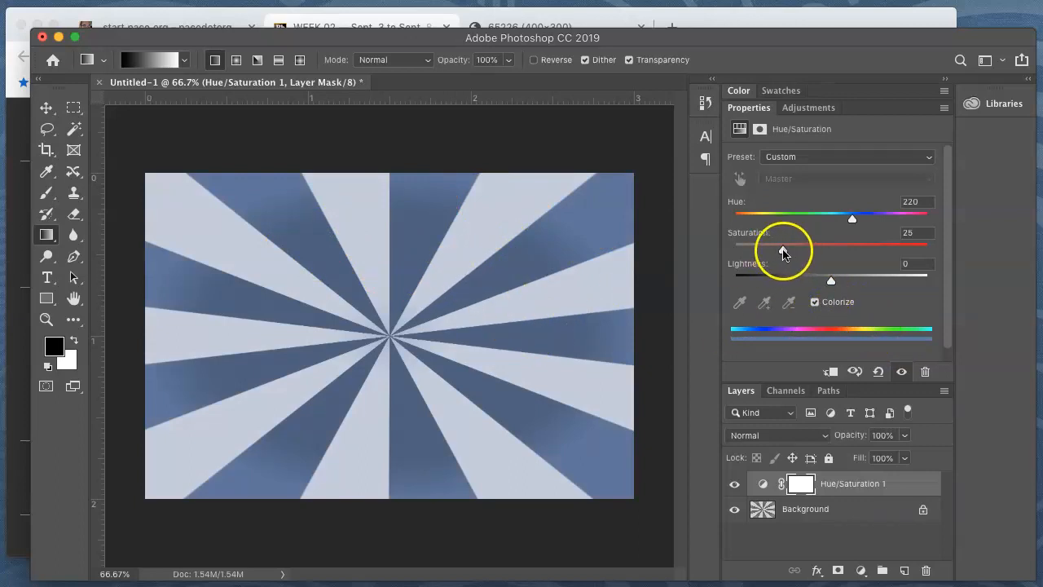
pyautogui.moveTo(851, 220); pyautogui.dragTo(1002, 216)
pyautogui.moveTo(890, 224); pyautogui.dragTo(851, 227)
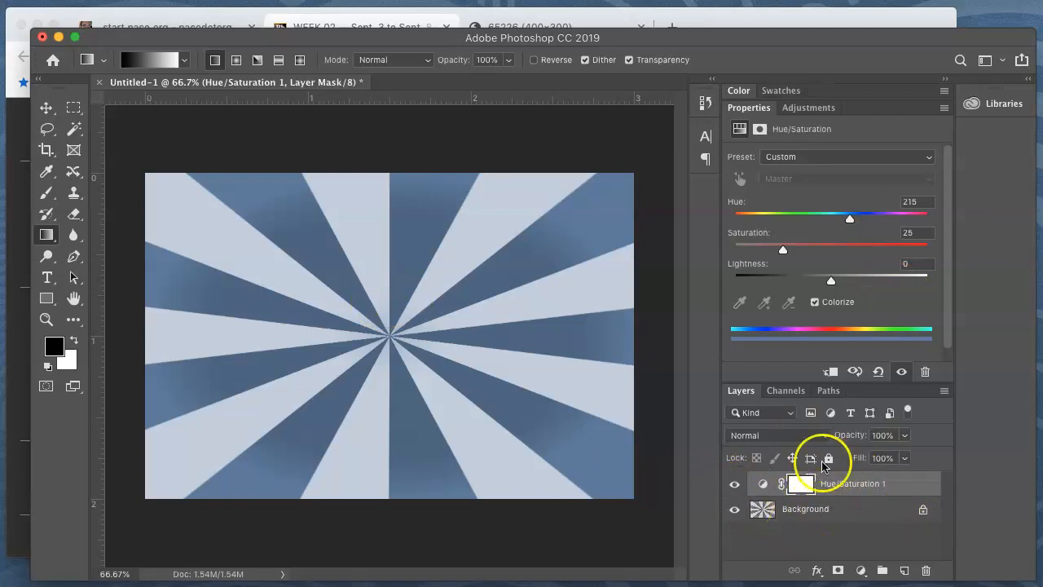
# Compare the rays with and without the Hue/Saturation layer and check both layers, ending with the adjustment layer selected
pyautogui.click(819, 512)
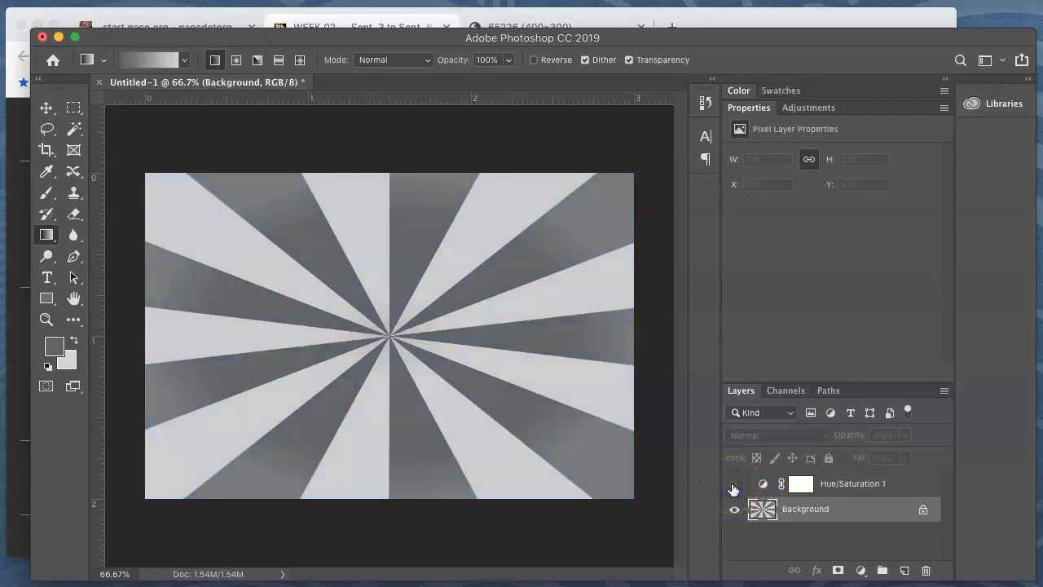
pyautogui.click(733, 487)
pyautogui.click(856, 484)
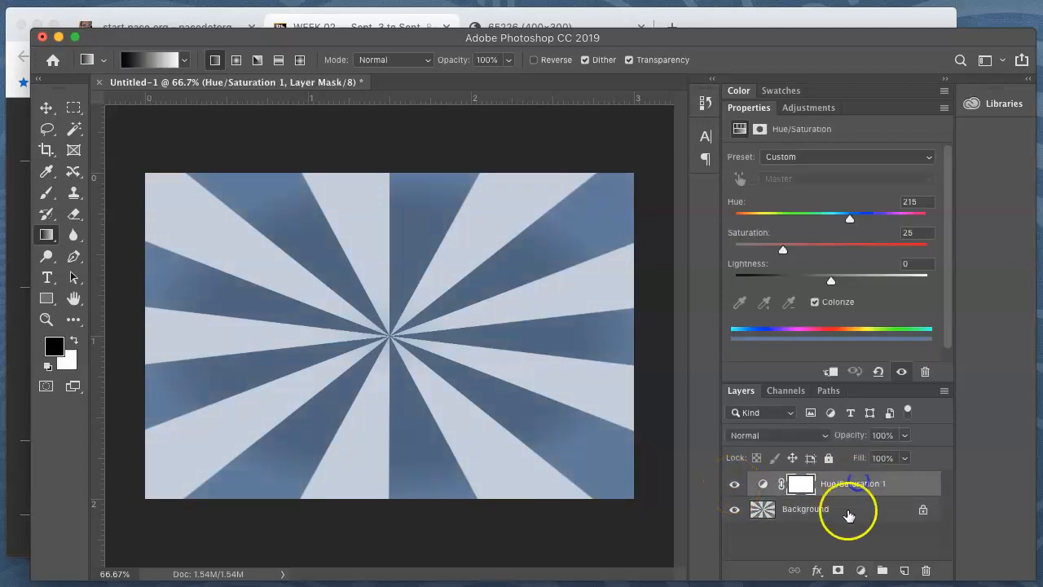
pyautogui.click(849, 511)
pyautogui.click(851, 485)
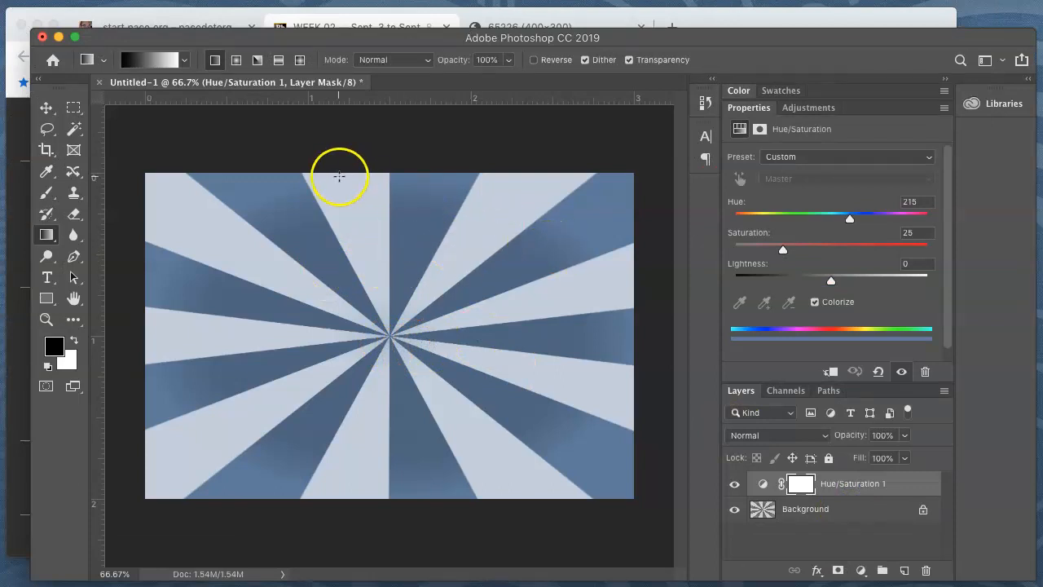
# Save the rays document as myburst.psd in the _IMED-1305 folder, in Photoshop format with layers kept
pyautogui.click(145, 1)
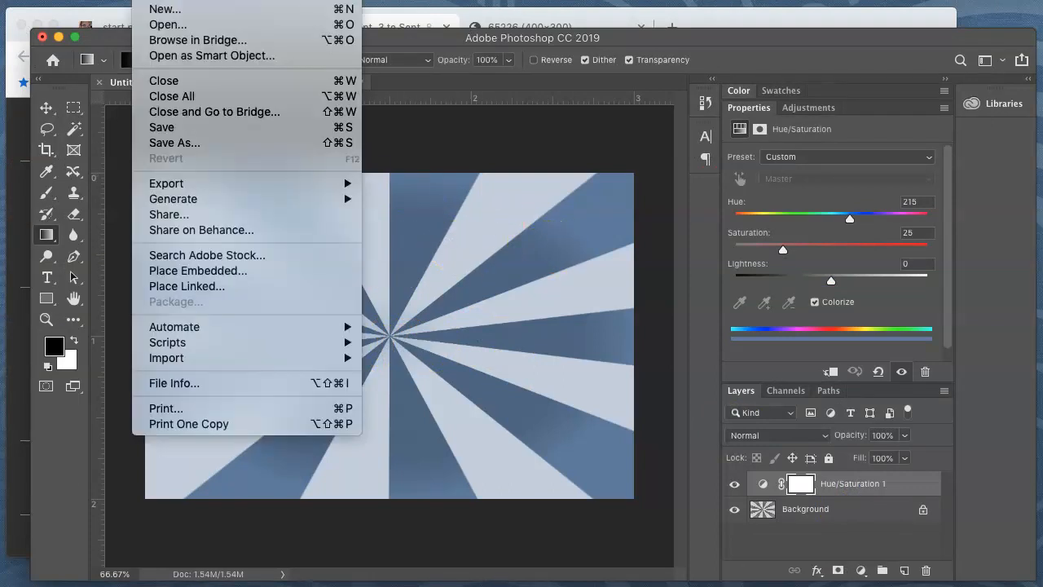
pyautogui.click(200, 143)
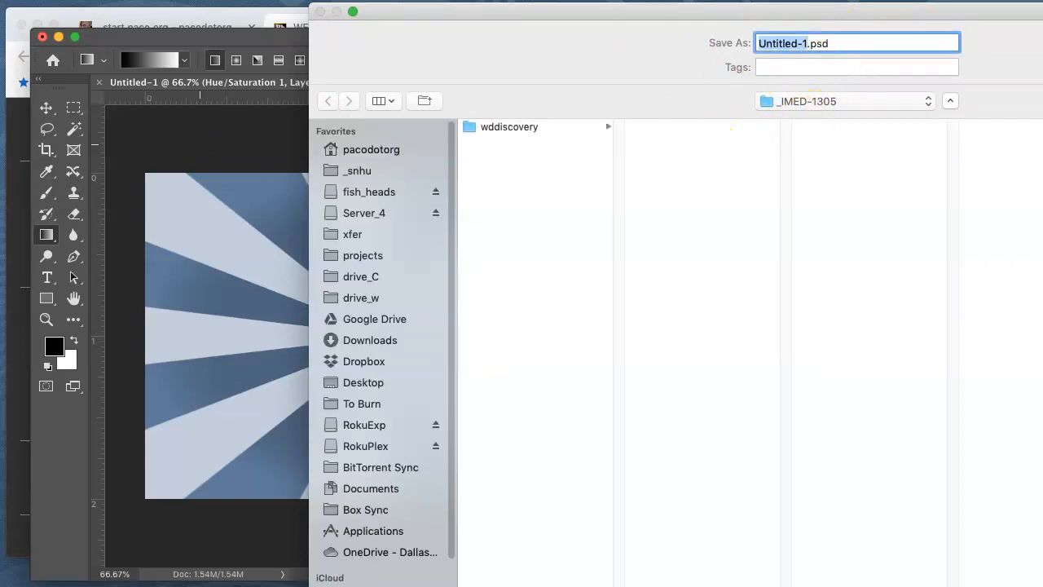
pyautogui.moveTo(1042, 586); pyautogui.dragTo(1027, 533)
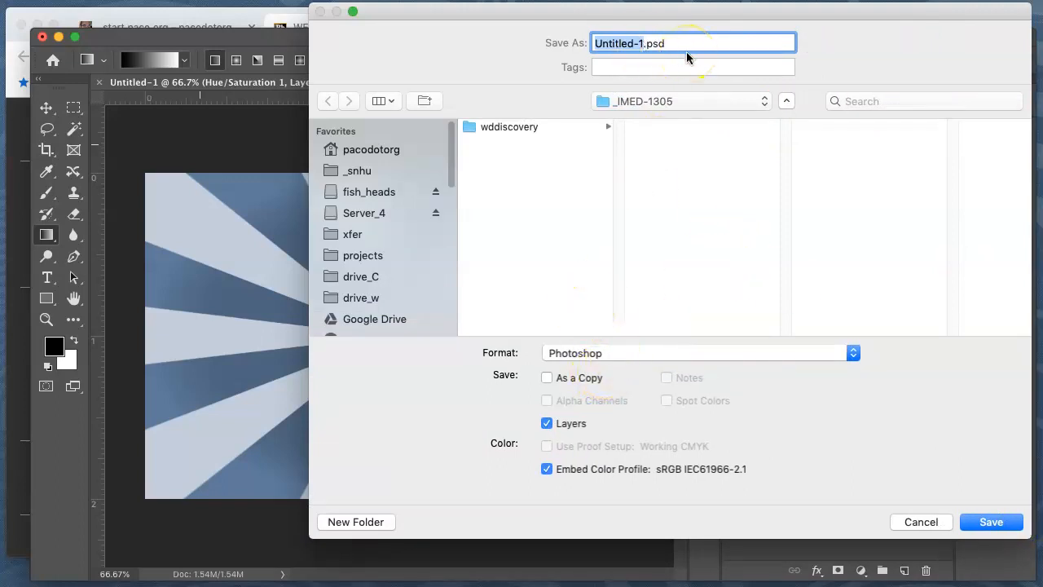
pyautogui.write('myburst')
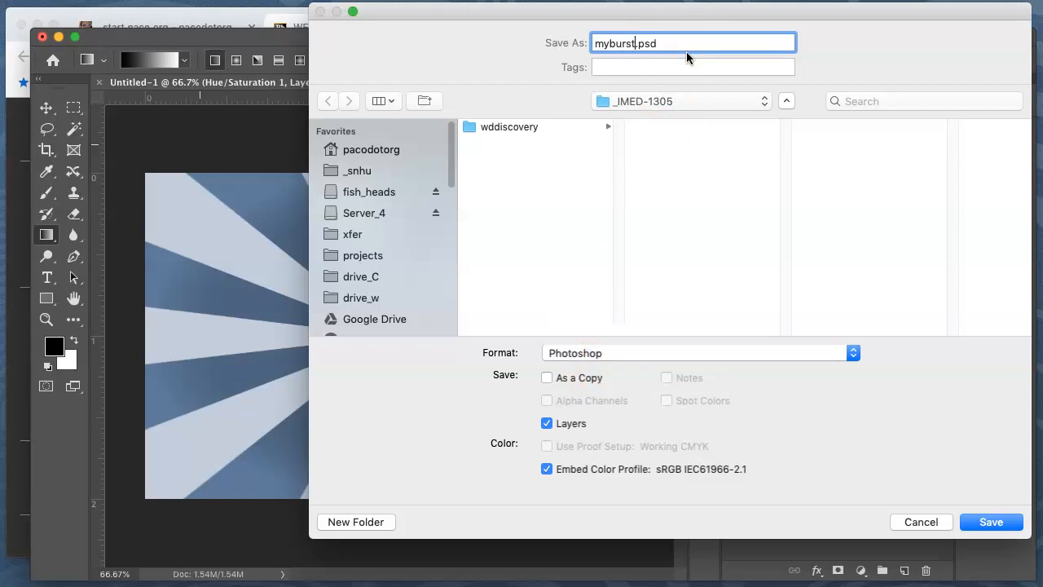
pyautogui.click(986, 519)
pyautogui.click(1027, 369)
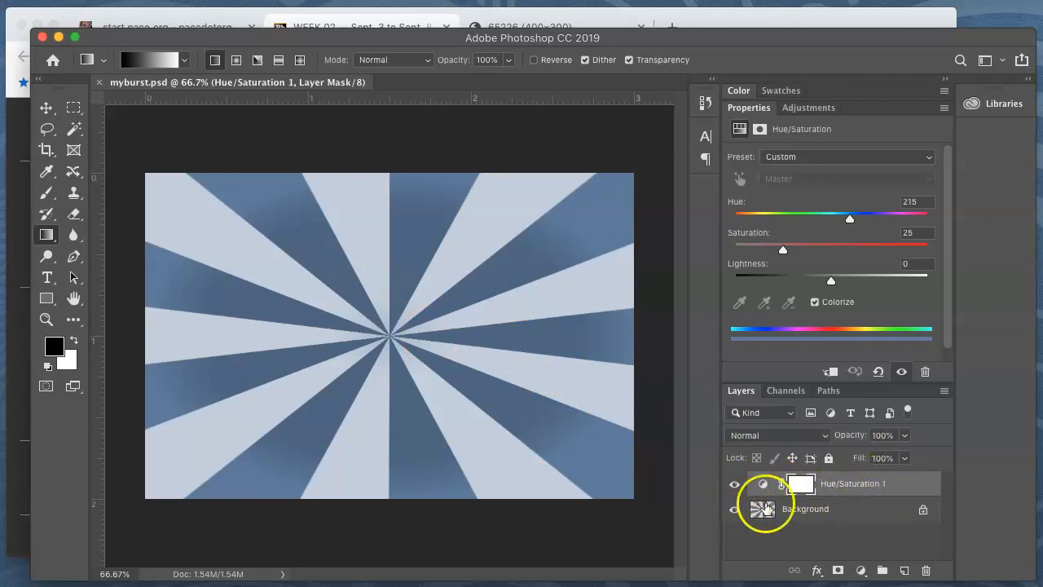
pyautogui.click(944, 394)
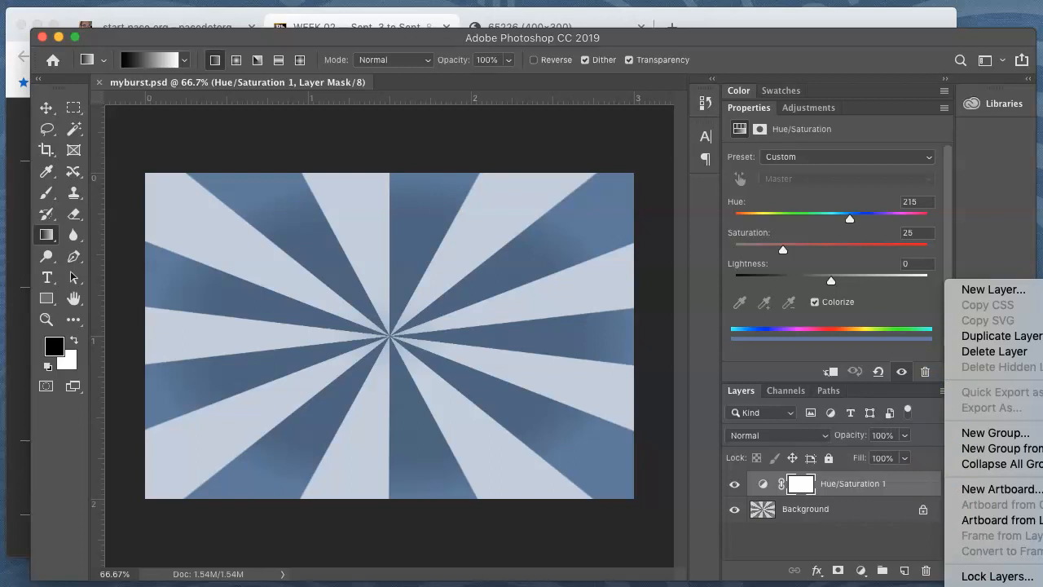
pyautogui.click(996, 585)
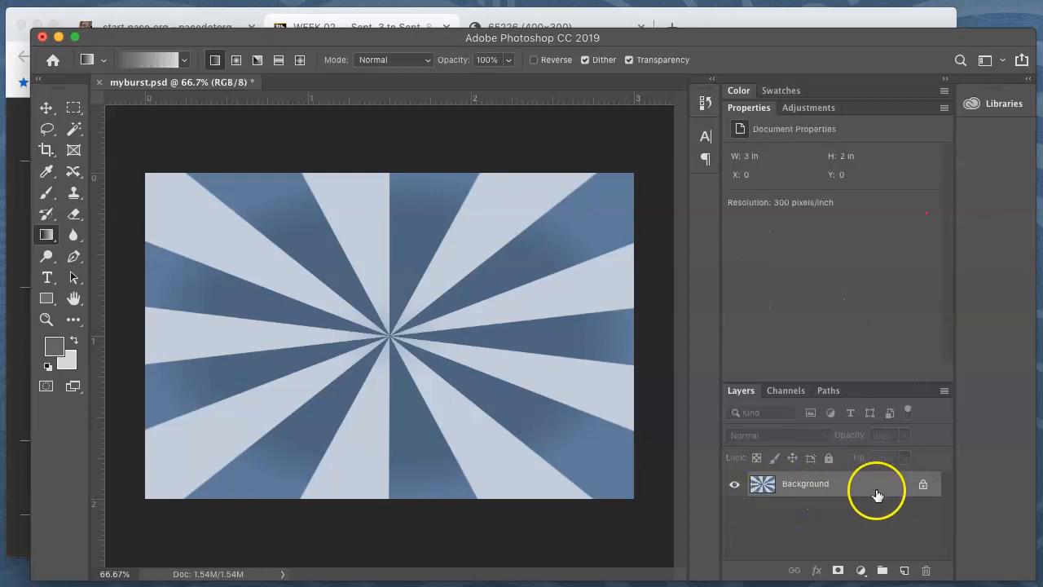
pyautogui.press('super+z')
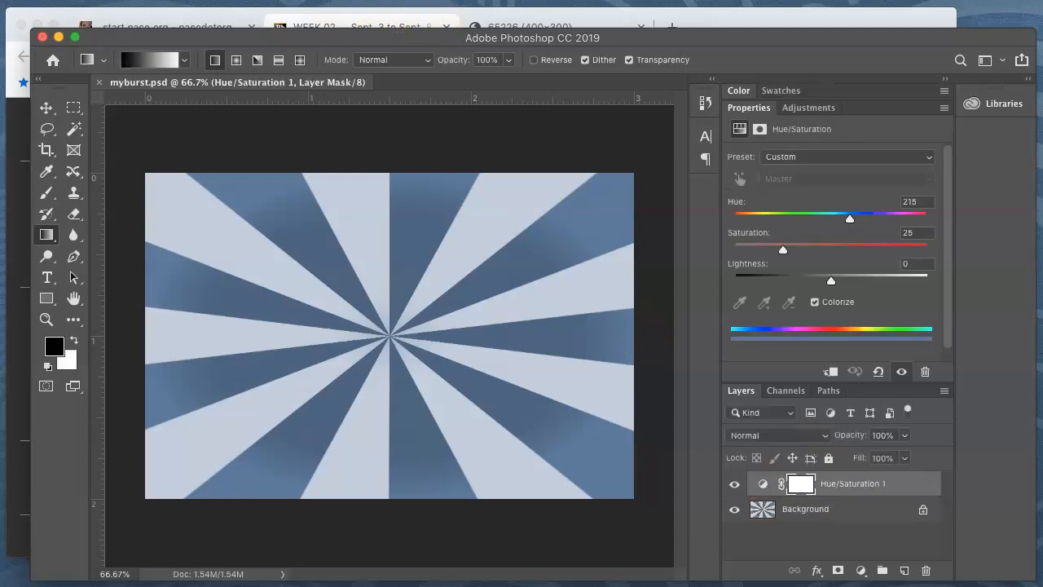
# Flatten the Hue/Saturation adjustment and the rays into a single Background layer
pyautogui.click(269, 2)
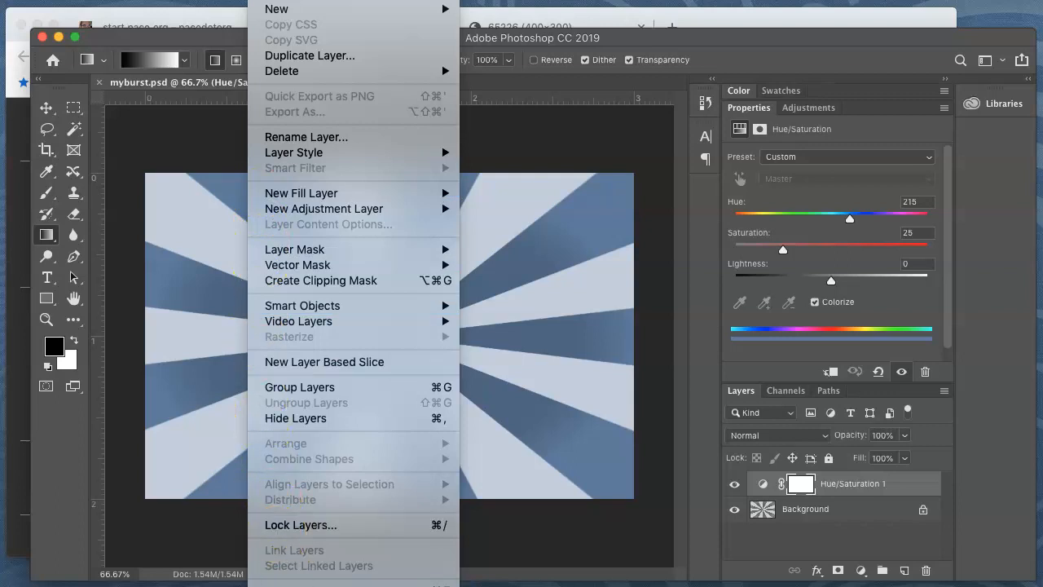
pyautogui.click(295, 585)
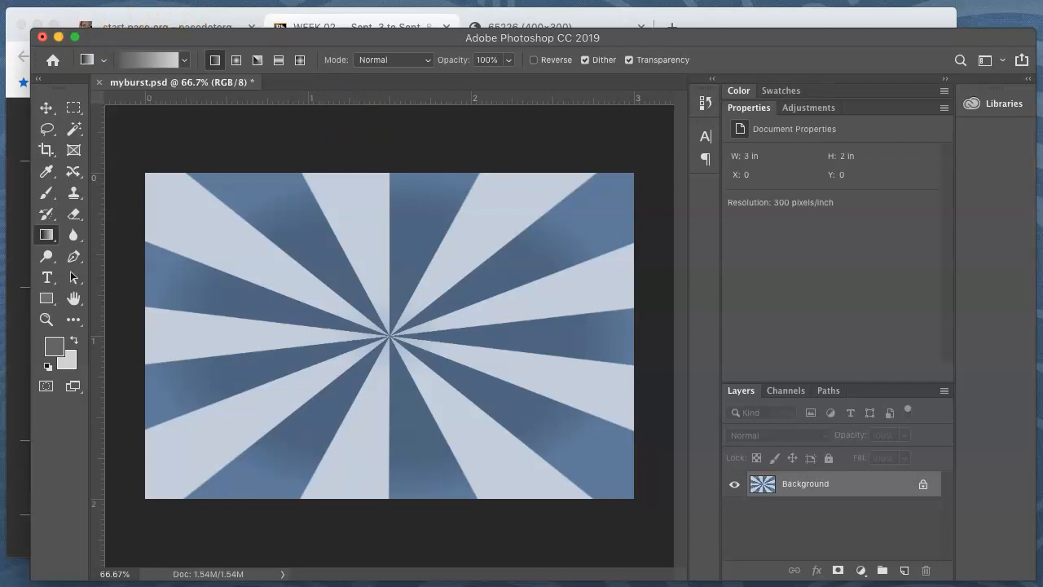
# Create a new document 900 pixels wide and 109 pixels high at 300 pixels/inch with a white background
pyautogui.click(114, 1)
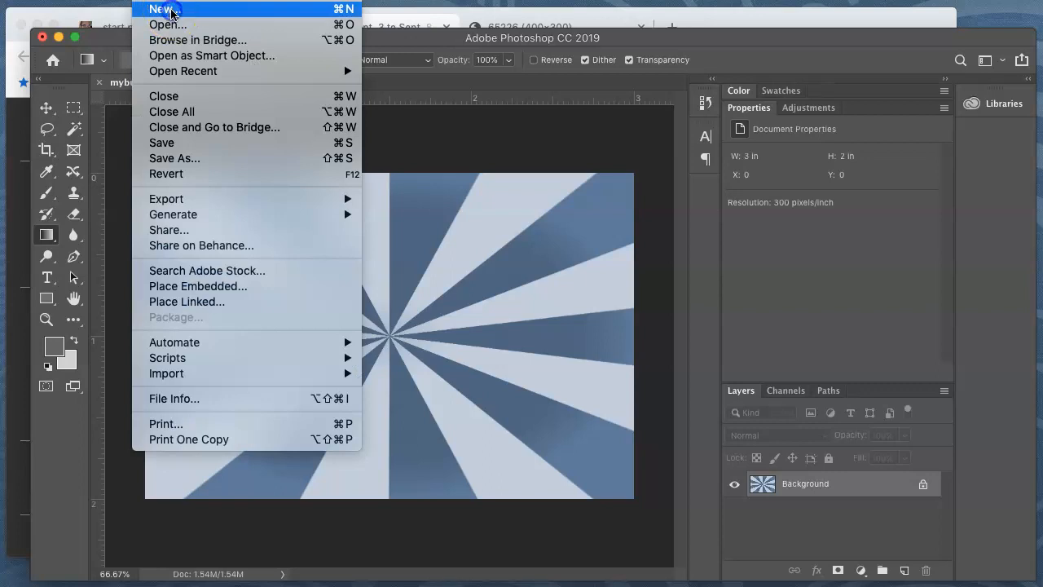
pyautogui.click(142, 7)
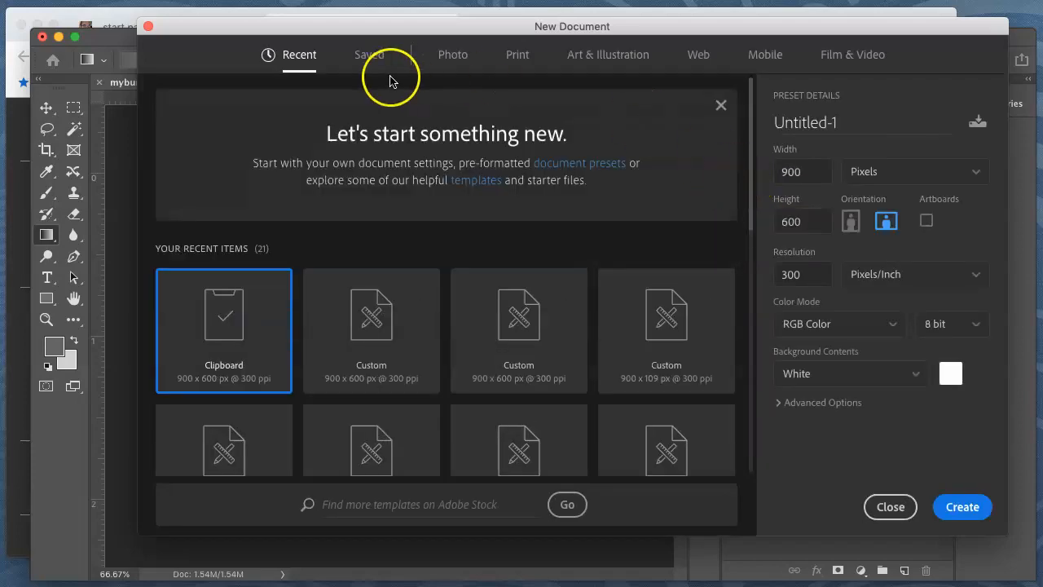
pyautogui.click(449, 55)
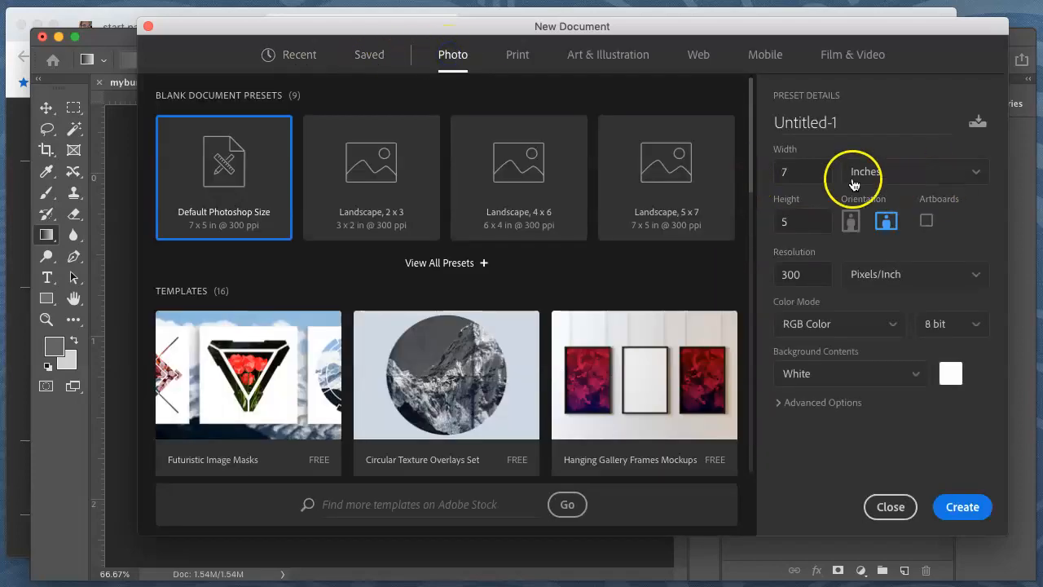
pyautogui.click(939, 173)
pyautogui.click(925, 210)
pyautogui.doubleClick(795, 172)
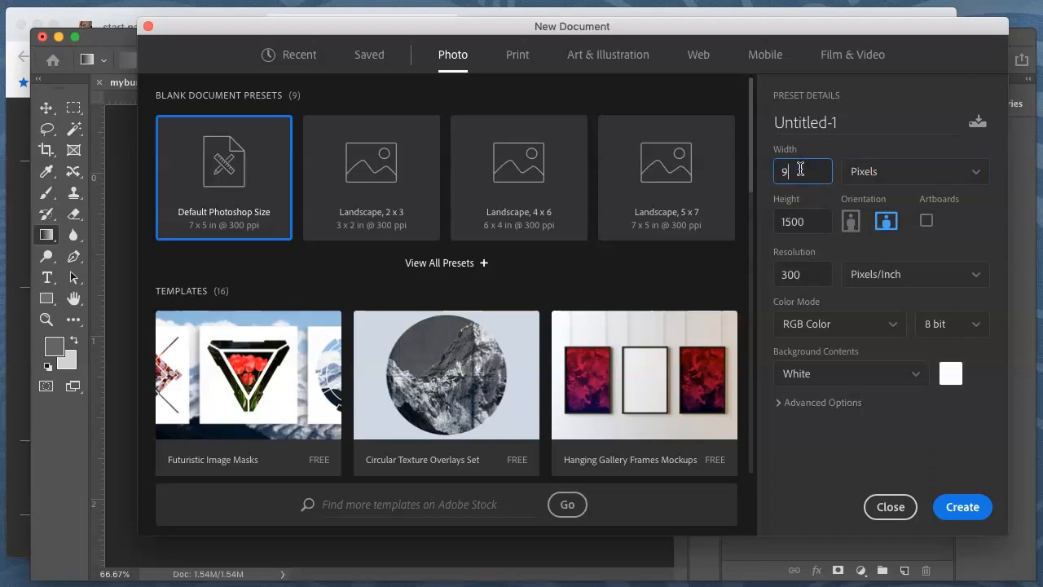
pyautogui.press('Tab')
pyautogui.write('109')
pyautogui.press('Tab')
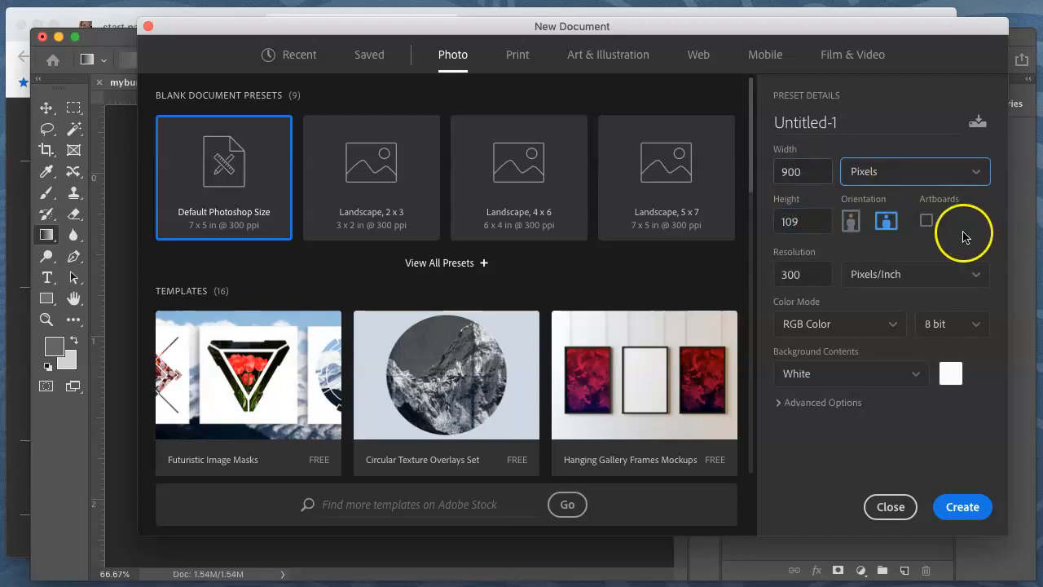
pyautogui.click(958, 506)
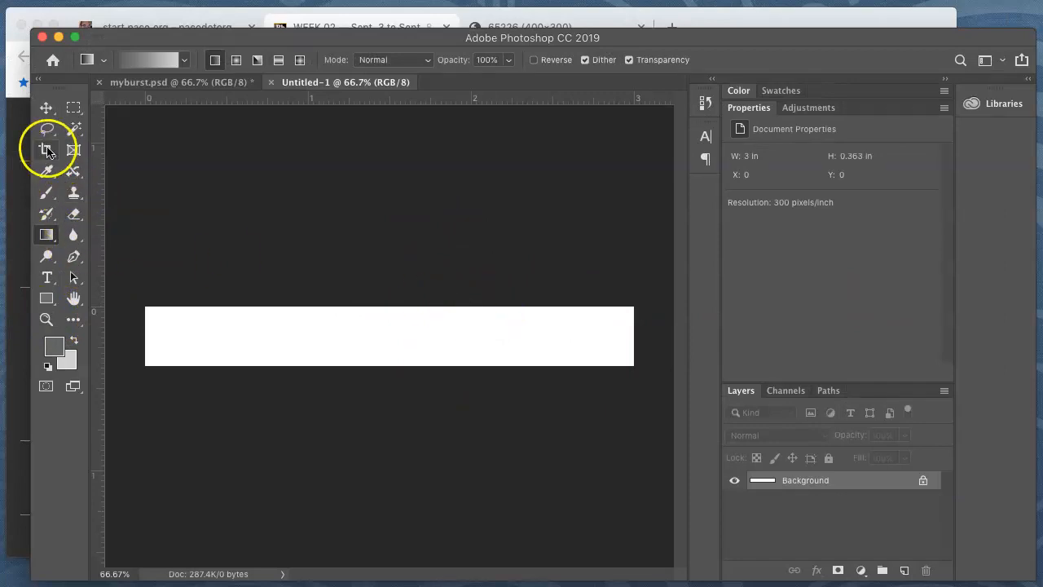
# Add the text "Basic Graphic Design" to the banner in black 13 pt ChunkFive Roman, using the default colors
pyautogui.click(46, 277)
pyautogui.click(49, 368)
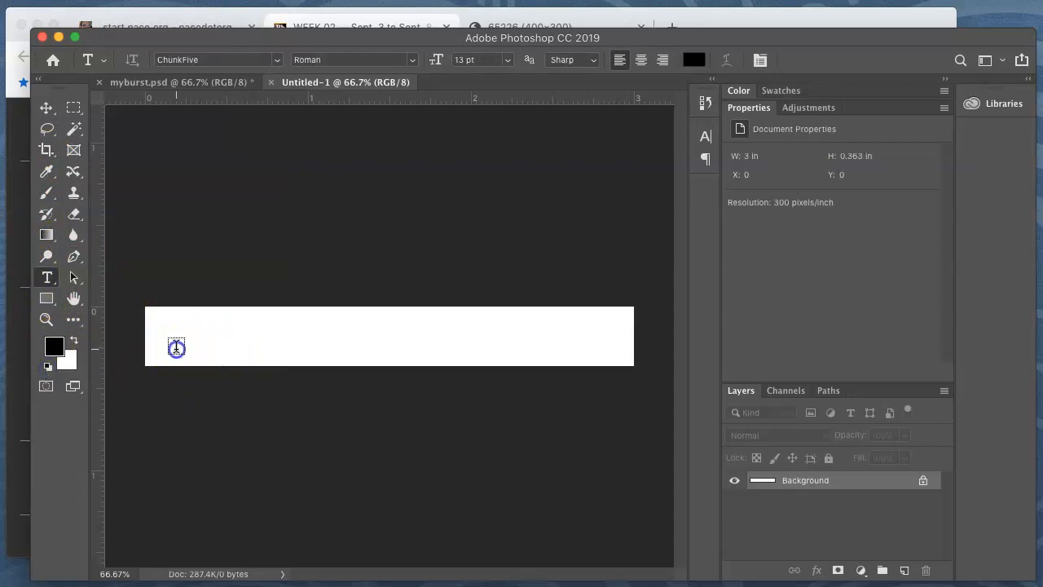
pyautogui.click(176, 348)
pyautogui.write('Basic Gr')
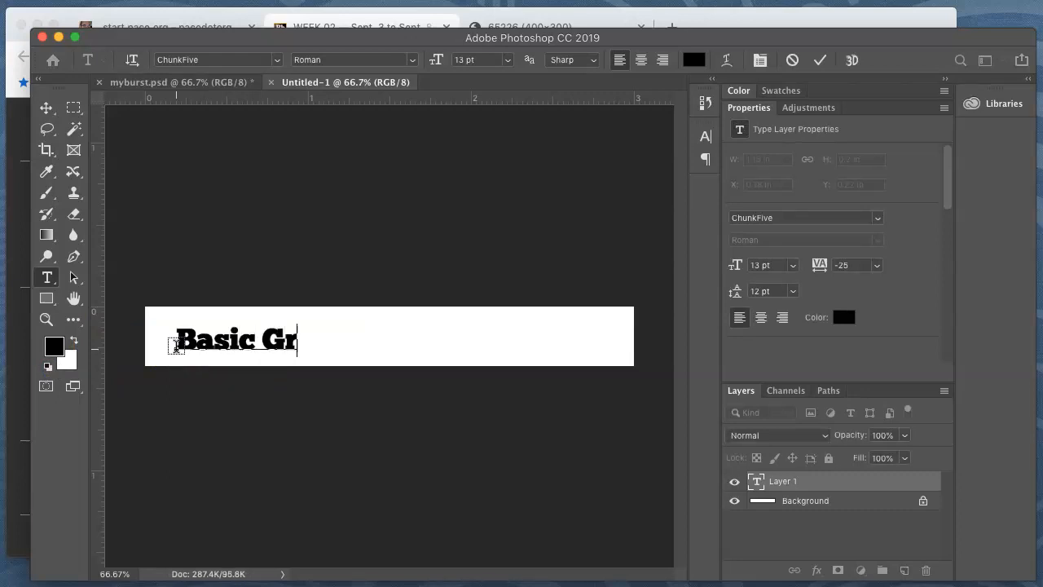
pyautogui.write('aogiu')
pyautogui.press('BackSpace')
pyautogui.press('BackSpace')
pyautogui.press('Left')
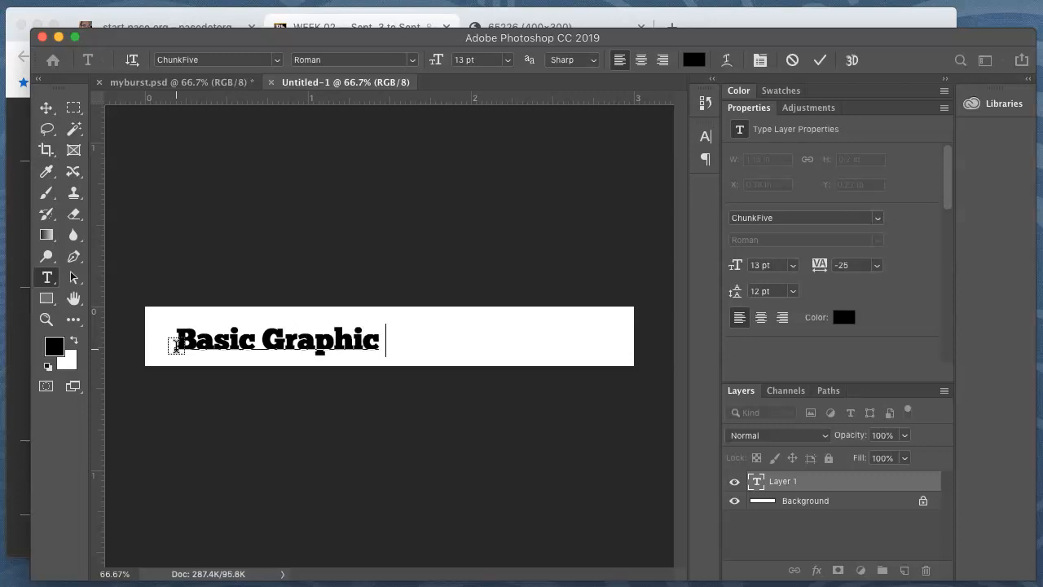
pyautogui.write('sign')
pyautogui.click(318, 229)
pyautogui.click(47, 108)
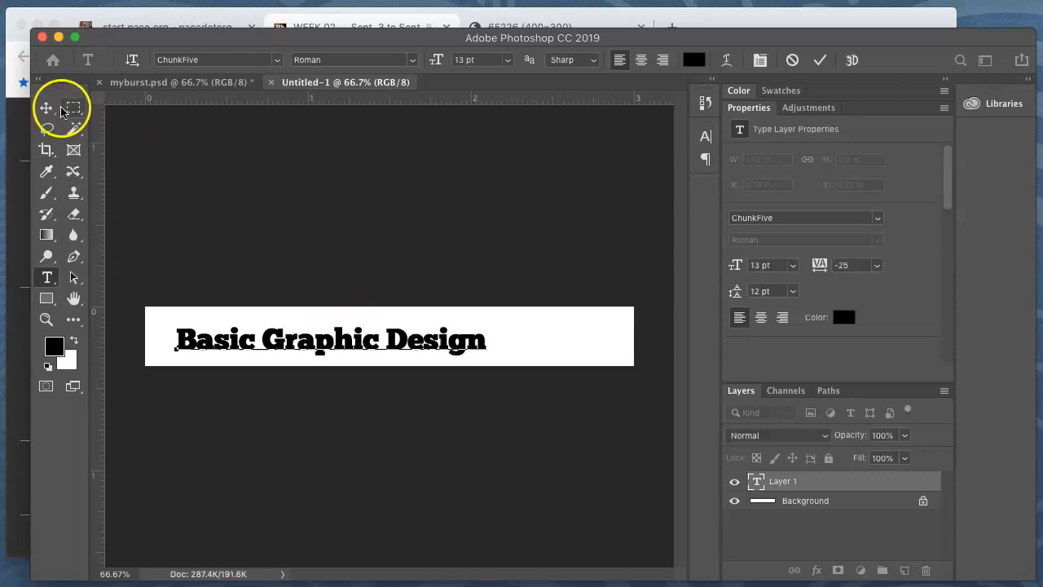
# Select the banner's Background layer, then select the whole flattened rays image in myburst.psd and copy it
pyautogui.click(823, 504)
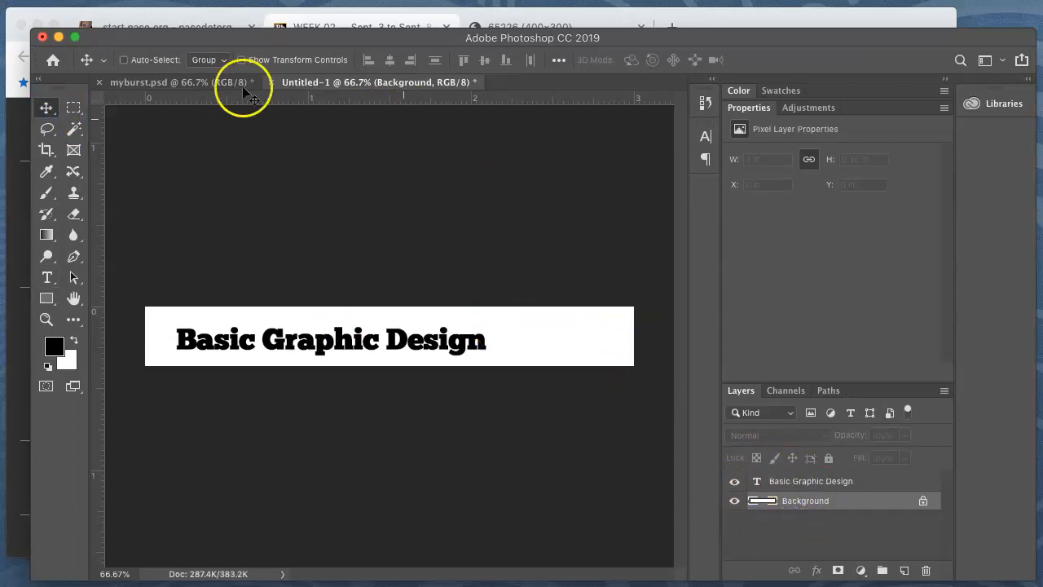
pyautogui.click(187, 82)
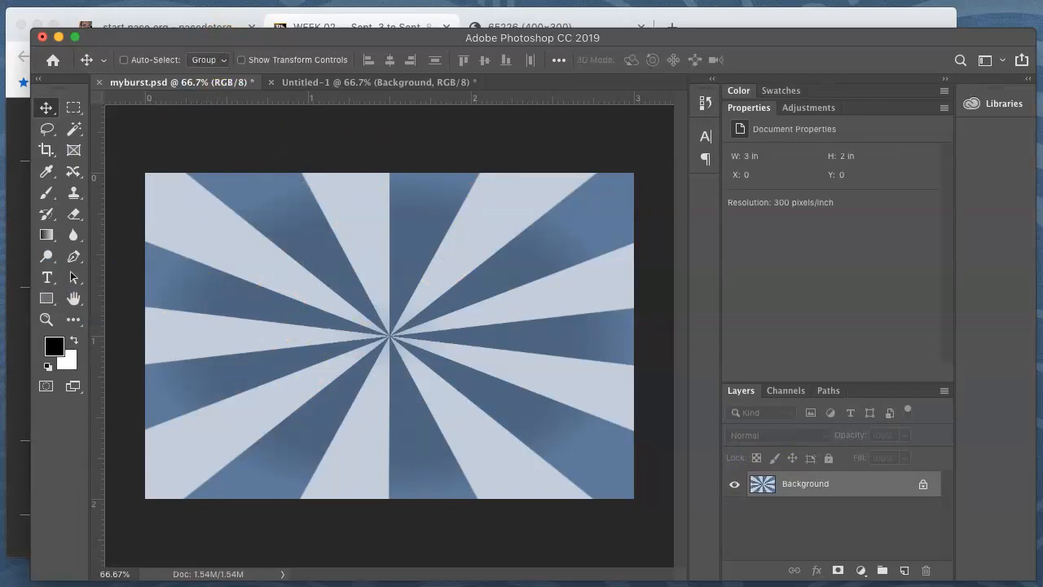
pyautogui.click(349, 0)
pyautogui.click(357, 12)
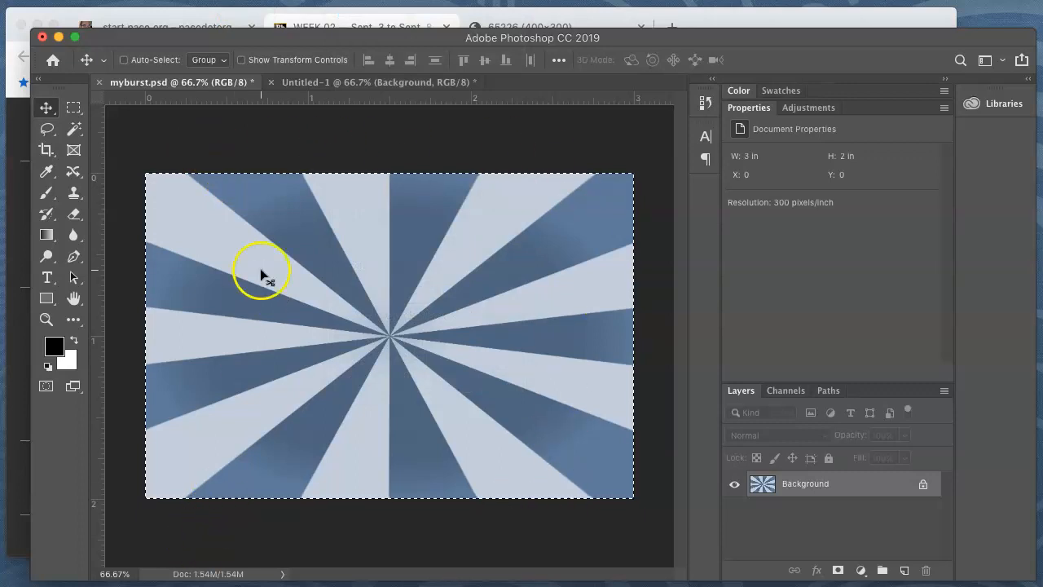
pyautogui.click(184, 0)
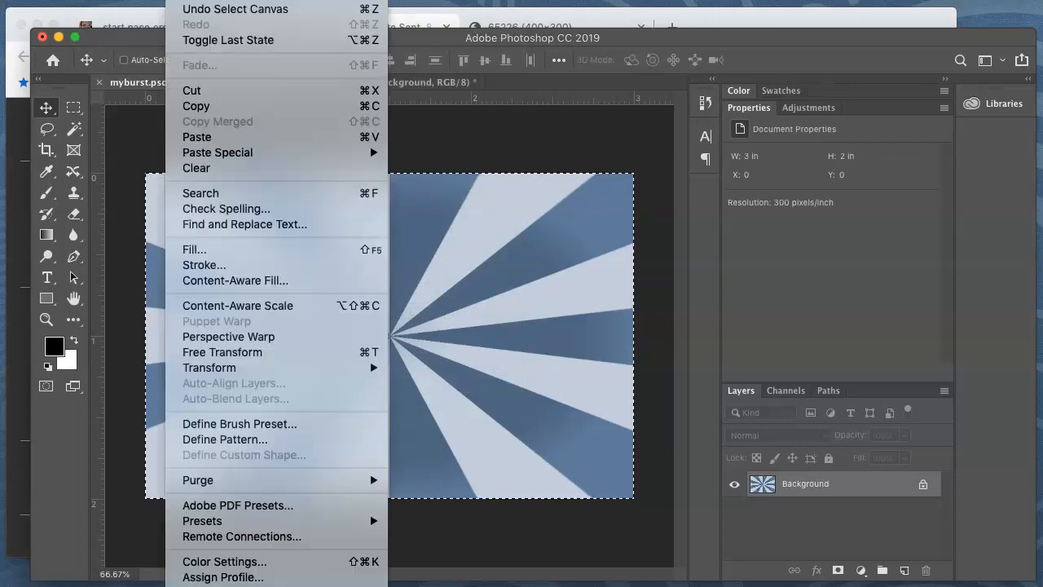
pyautogui.click(204, 107)
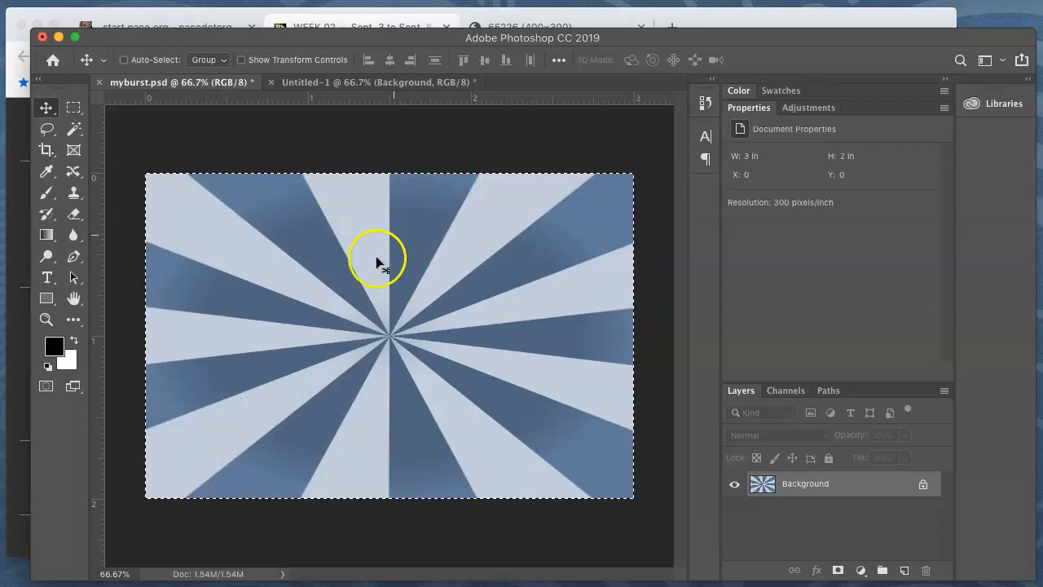
# Paste the copied rays into the banner document, directly above the Background layer and beneath the text
pyautogui.click(352, 84)
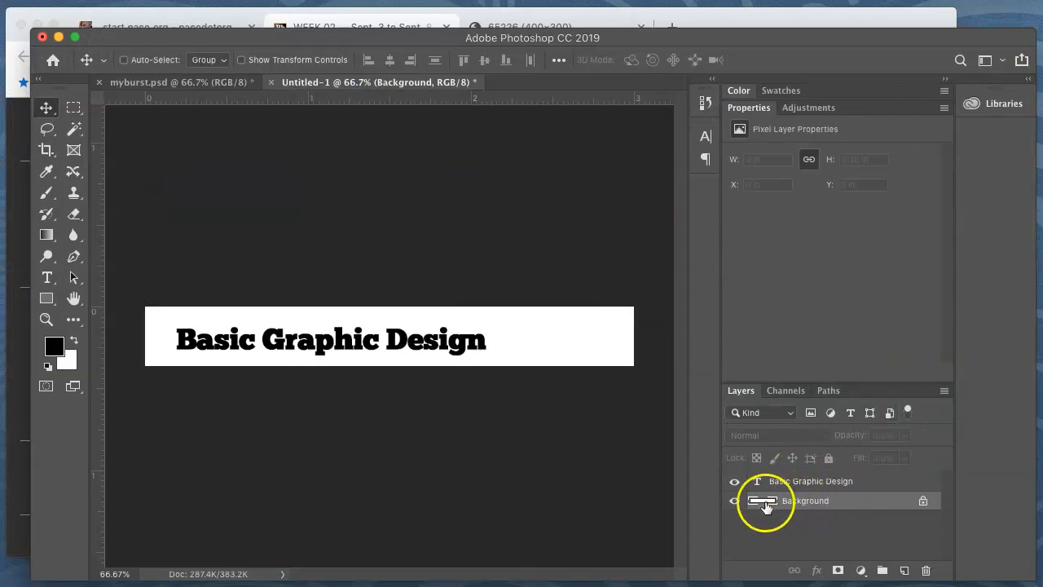
pyautogui.click(799, 503)
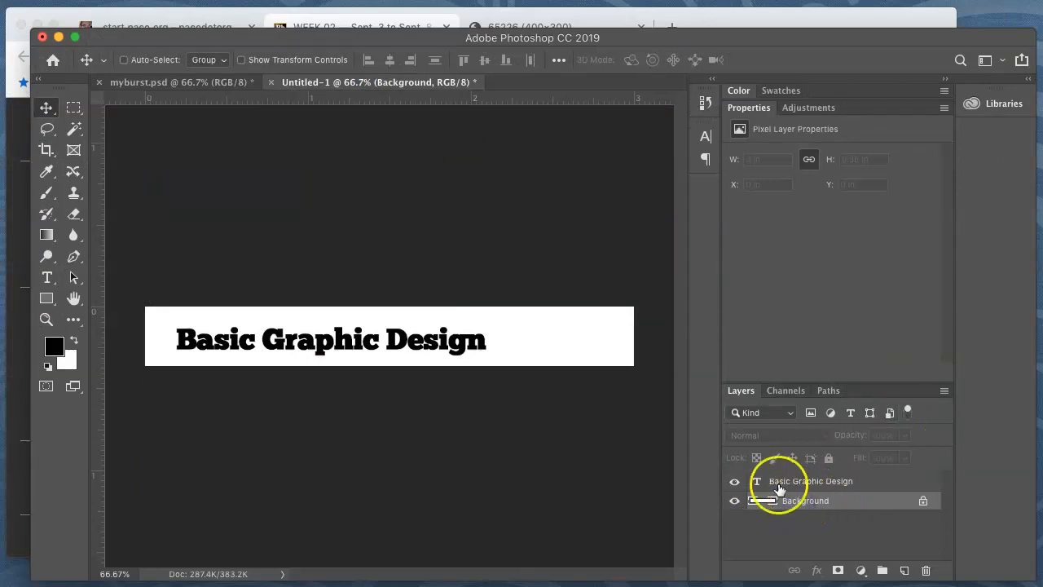
pyautogui.click(183, 1)
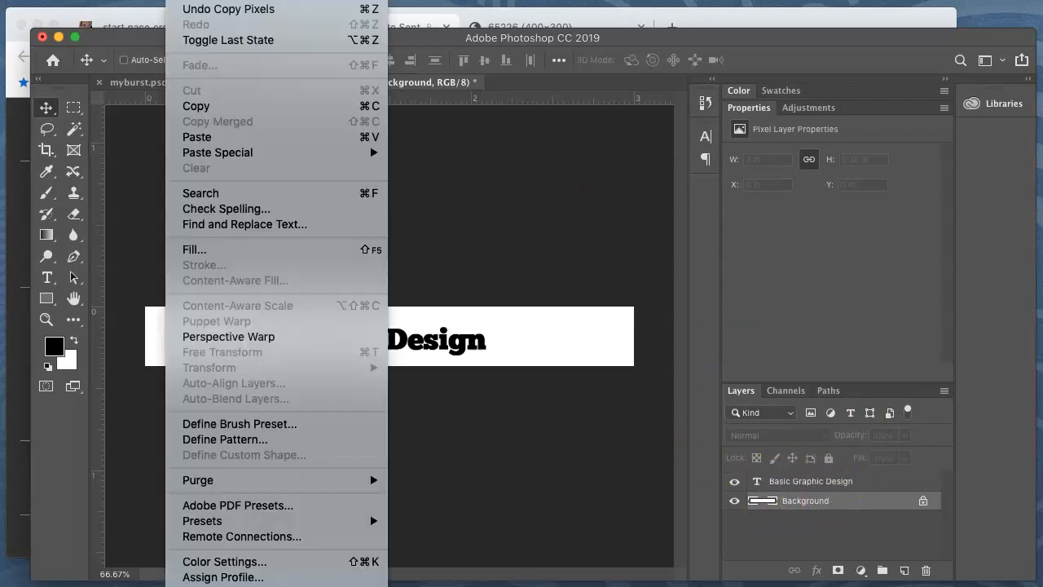
pyautogui.click(233, 137)
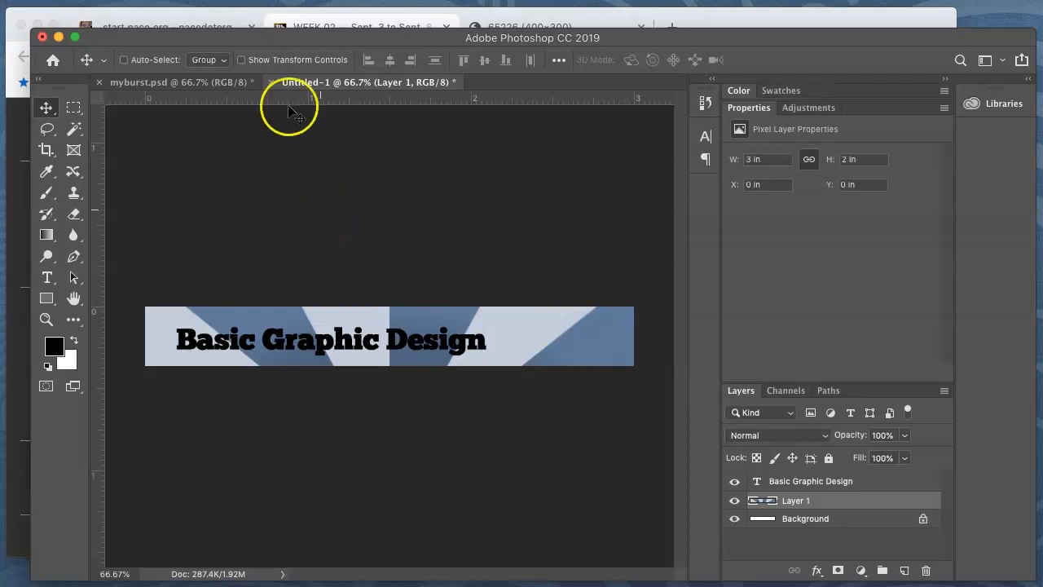
pyautogui.click(182, 0)
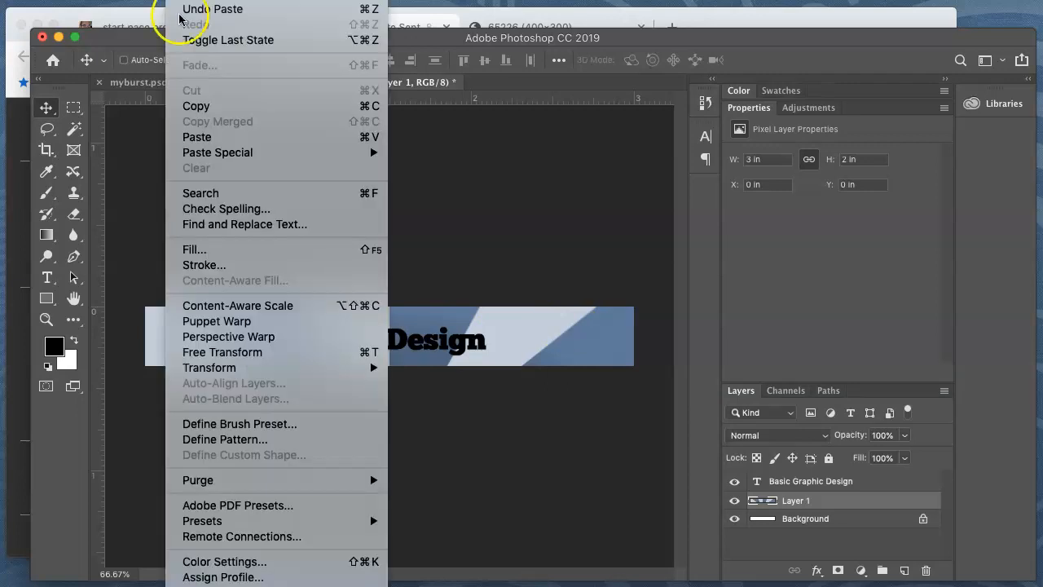
pyautogui.click(289, 352)
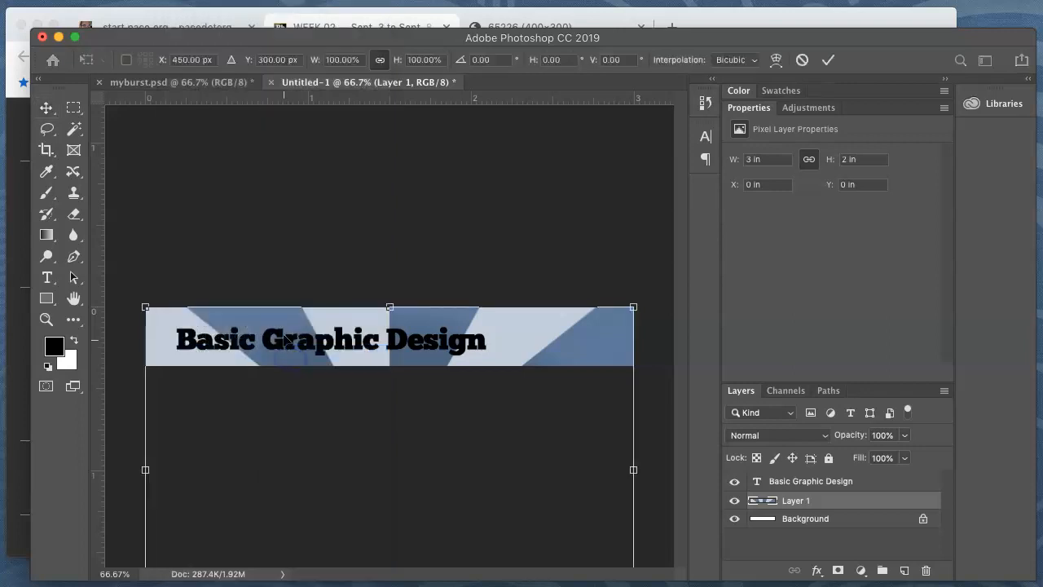
pyautogui.moveTo(473, 486); pyautogui.dragTo(473, 384)
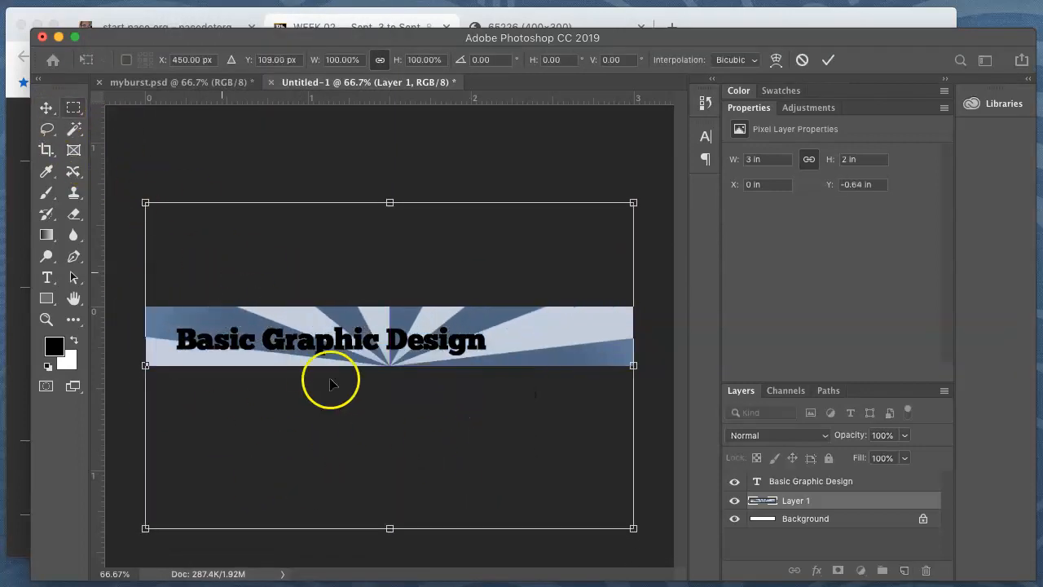
pyautogui.moveTo(299, 389)
pyautogui.mouseDown()
pyautogui.moveTo(299, 367)
pyautogui.moveTo(298, 379)
pyautogui.mouseUp()
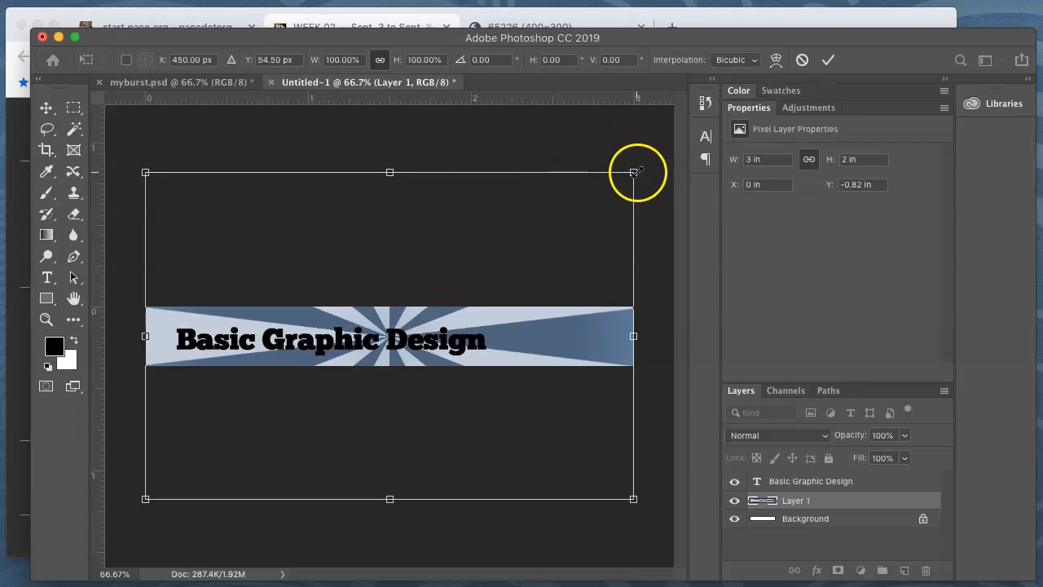
pyautogui.moveTo(634, 172); pyautogui.dragTo(659, 158)
pyautogui.press('Escape')
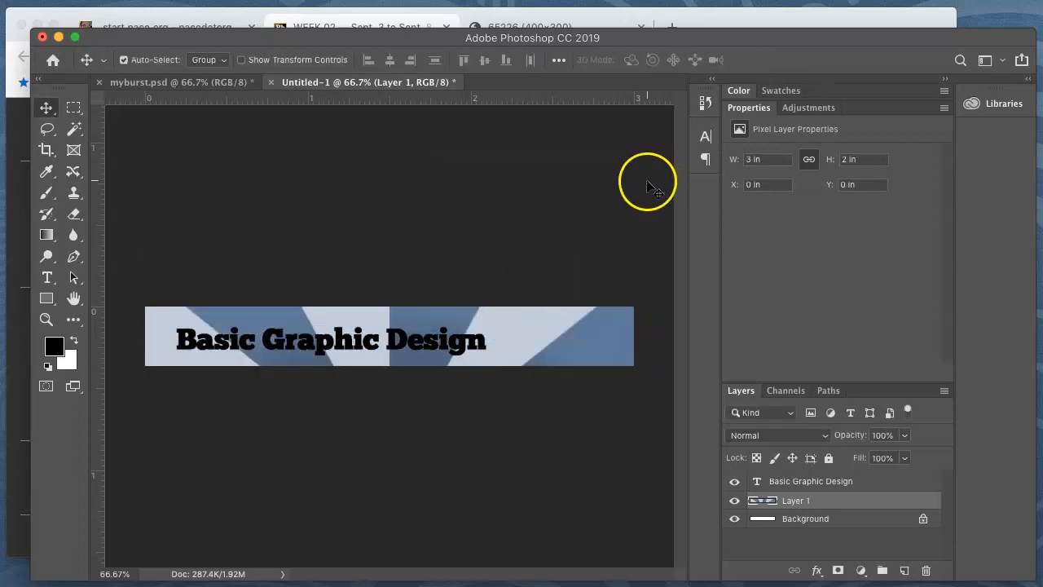
# Center the pasted rays vertically on the banner, squash them to about 0.7 in high without changing the width, and name the layer flatburst
pyautogui.press('super+t')
pyautogui.moveTo(554, 391); pyautogui.dragTo(543, 261)
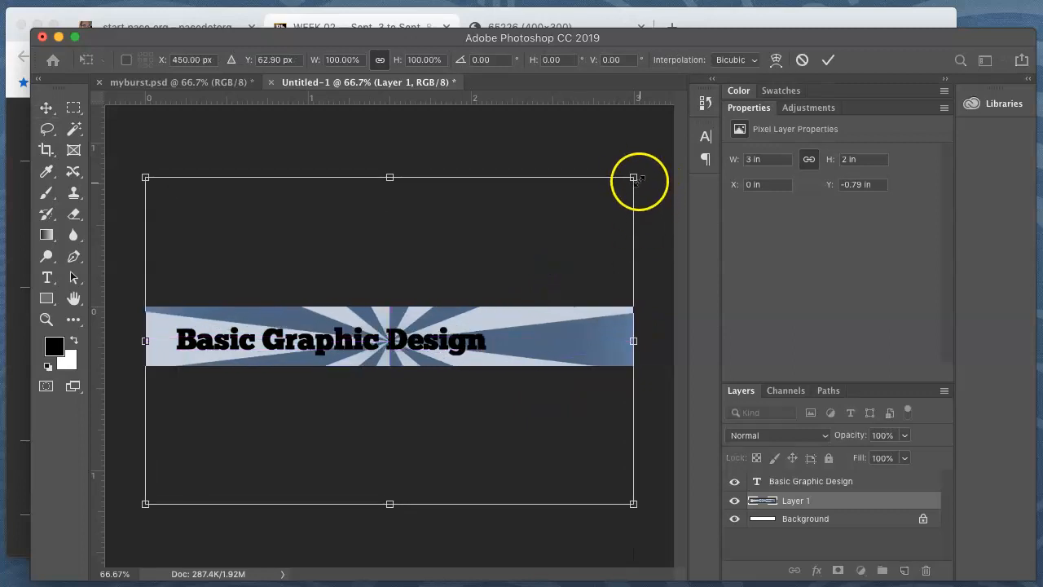
pyautogui.moveTo(634, 177); pyautogui.dragTo(634, 282)
pyautogui.moveTo(393, 503); pyautogui.dragTo(390, 394)
pyautogui.doubleClick(519, 346)
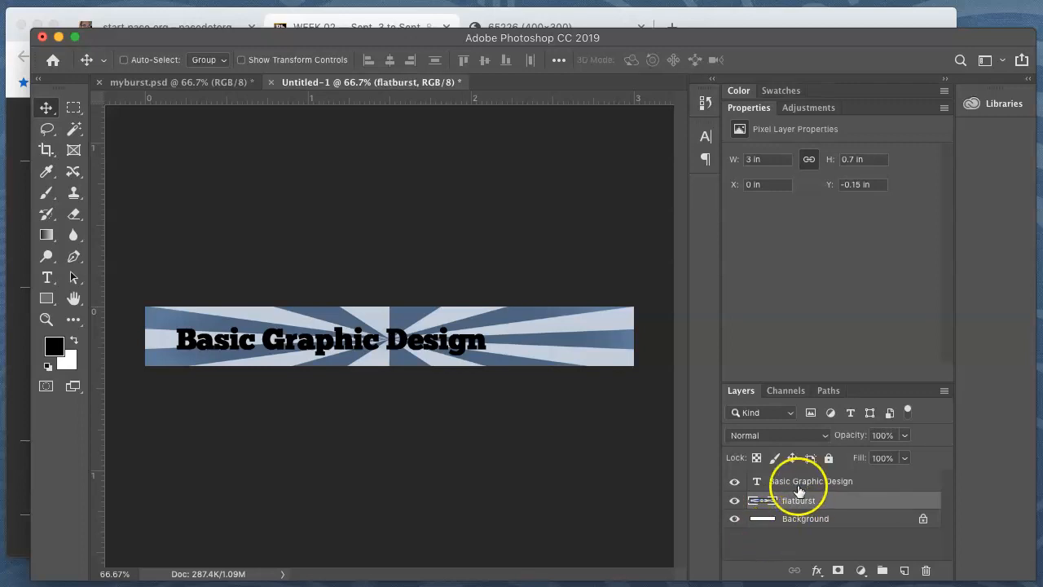
pyautogui.moveTo(815, 505)
pyautogui.mouseDown()
pyautogui.moveTo(815, 477)
pyautogui.moveTo(812, 506)
pyautogui.mouseUp()
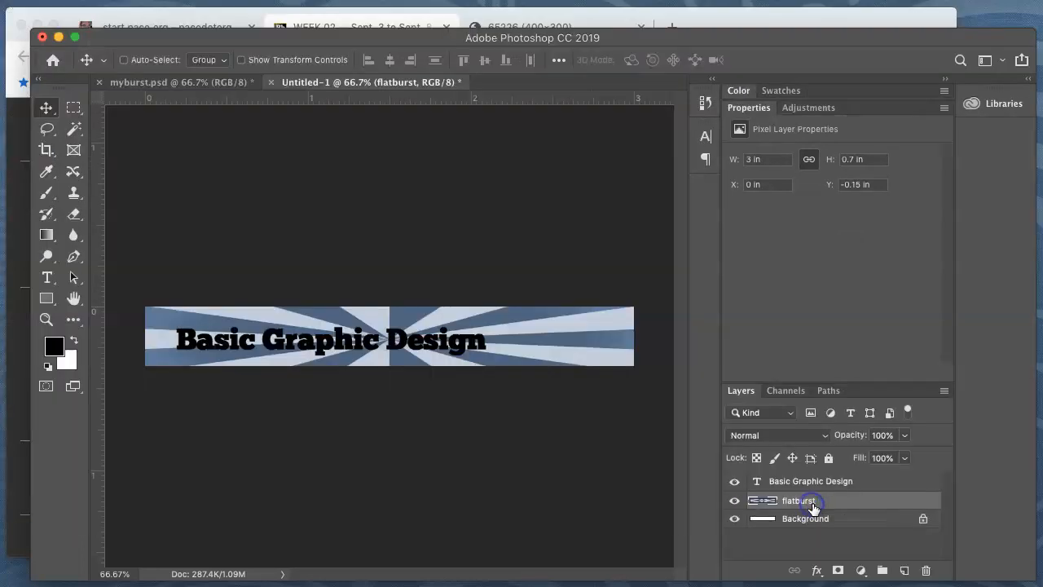
# Return to myburst.psd and clear the selection around the whole image
pyautogui.click(216, 82)
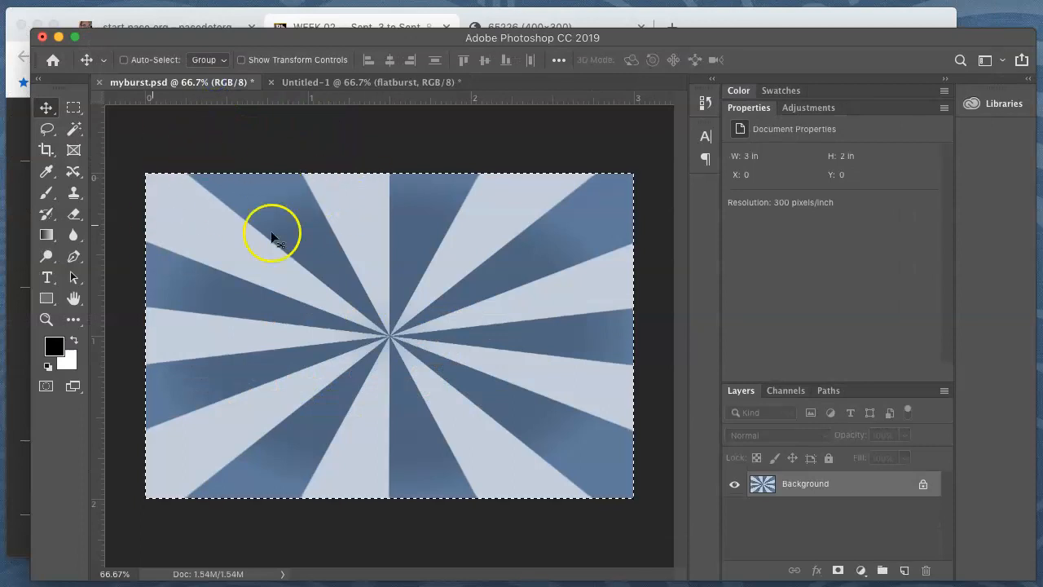
pyautogui.click(346, 1)
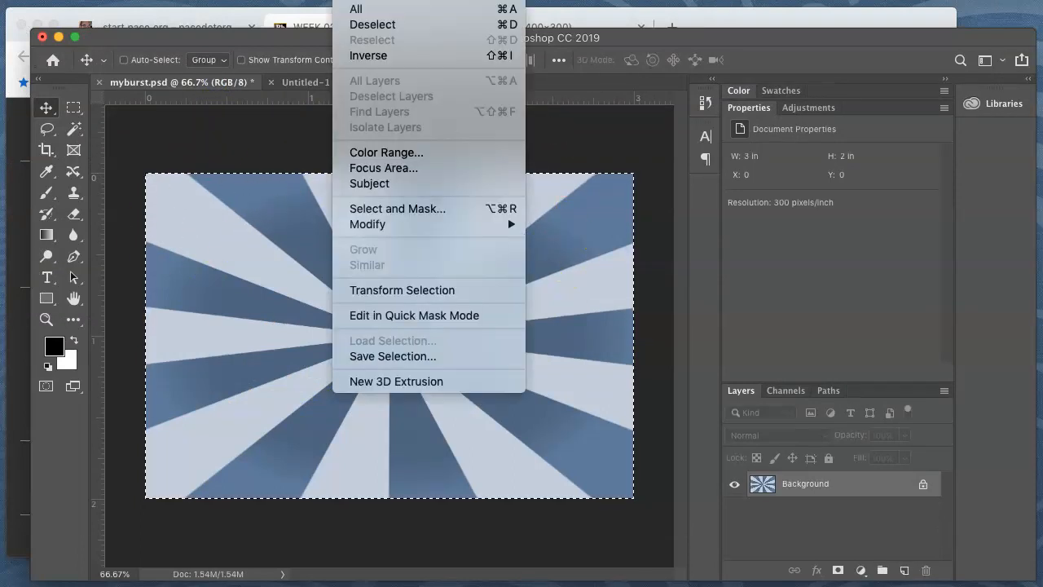
pyautogui.click(365, 24)
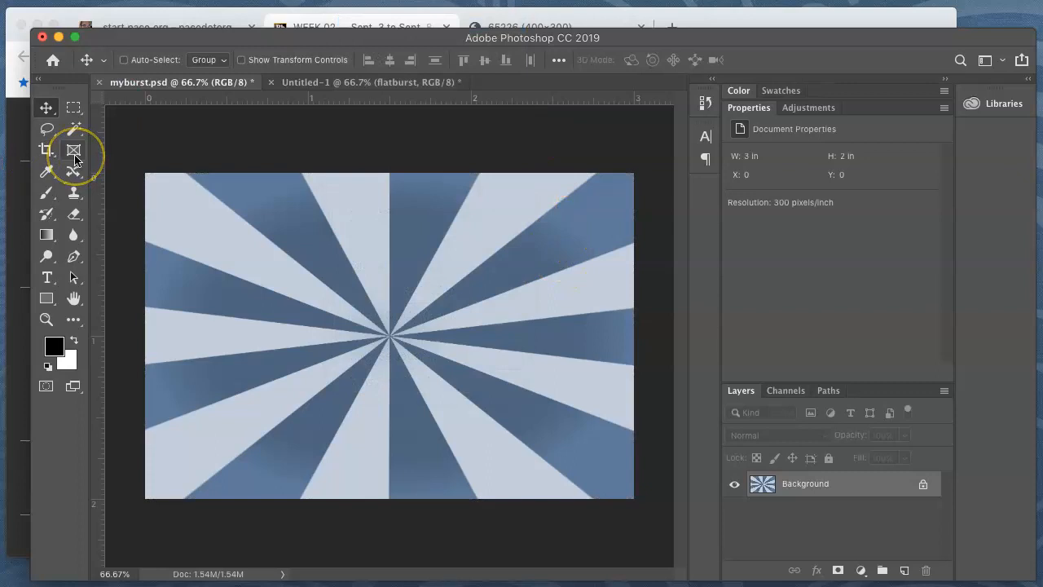
# Collapse the toolbox to a single column and switch to the Magic Wand tool
pyautogui.click(74, 129)
pyautogui.click(127, 129)
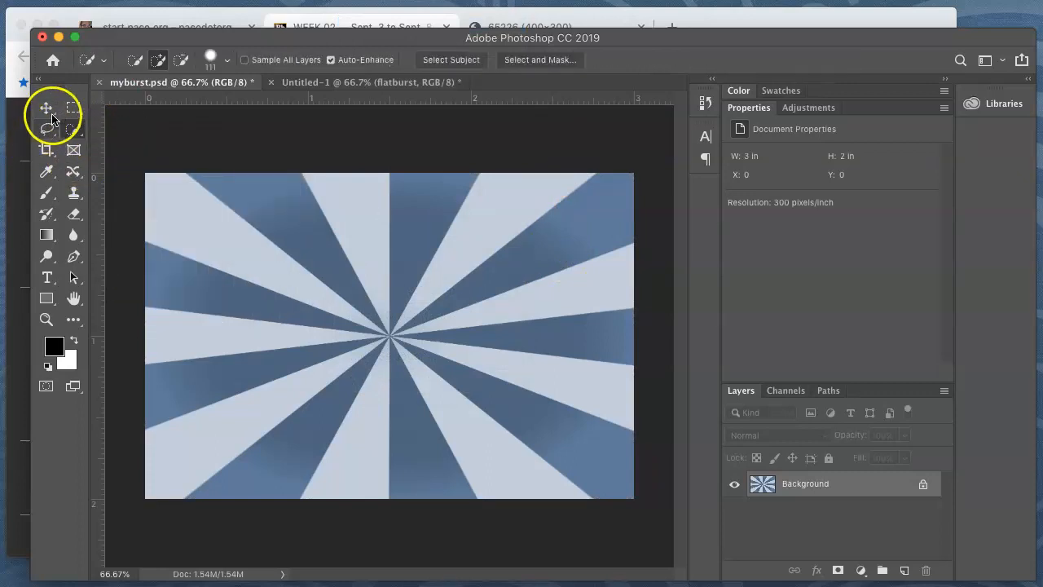
pyautogui.click(43, 81)
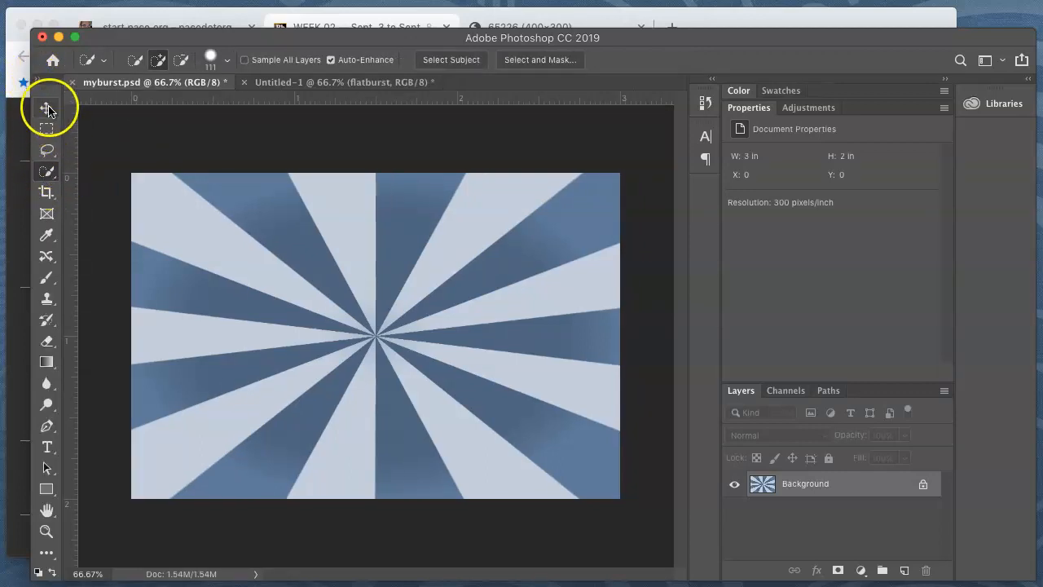
pyautogui.click(48, 173)
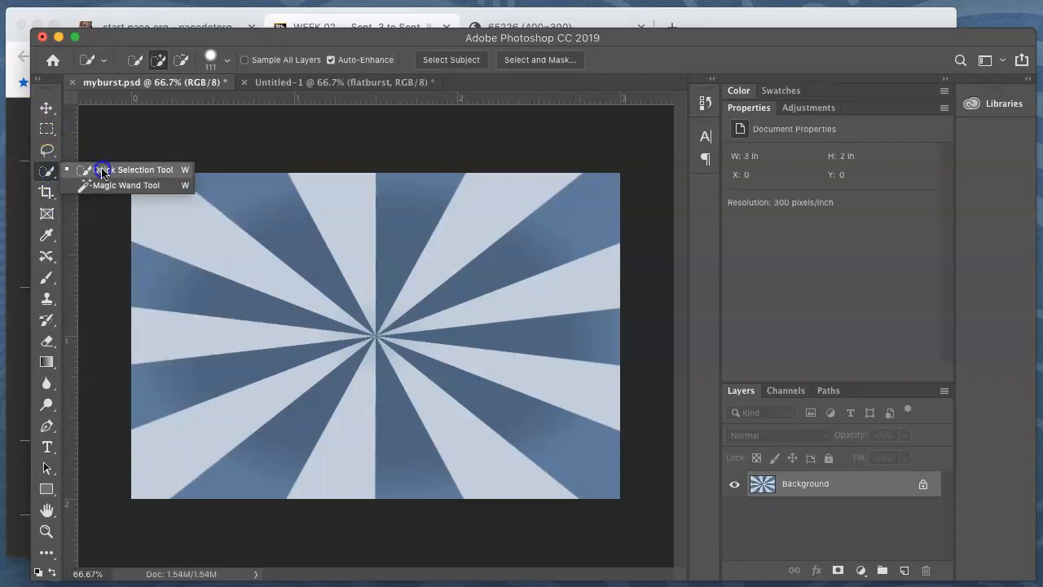
pyautogui.click(114, 184)
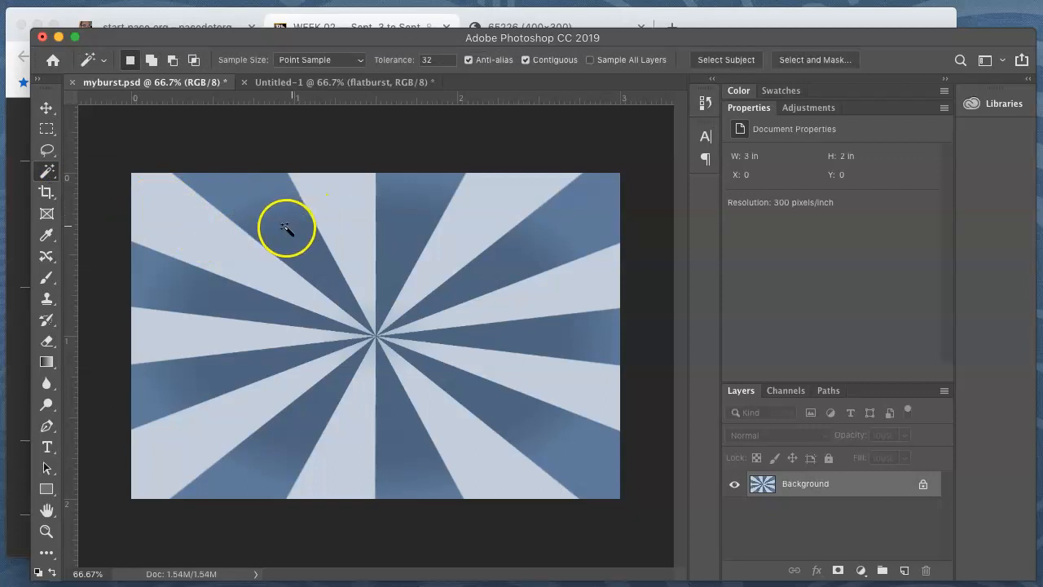
# Select the dark blue ray at the image's upper left, extend the selection to all similar colors, and copy it
pyautogui.click(286, 229)
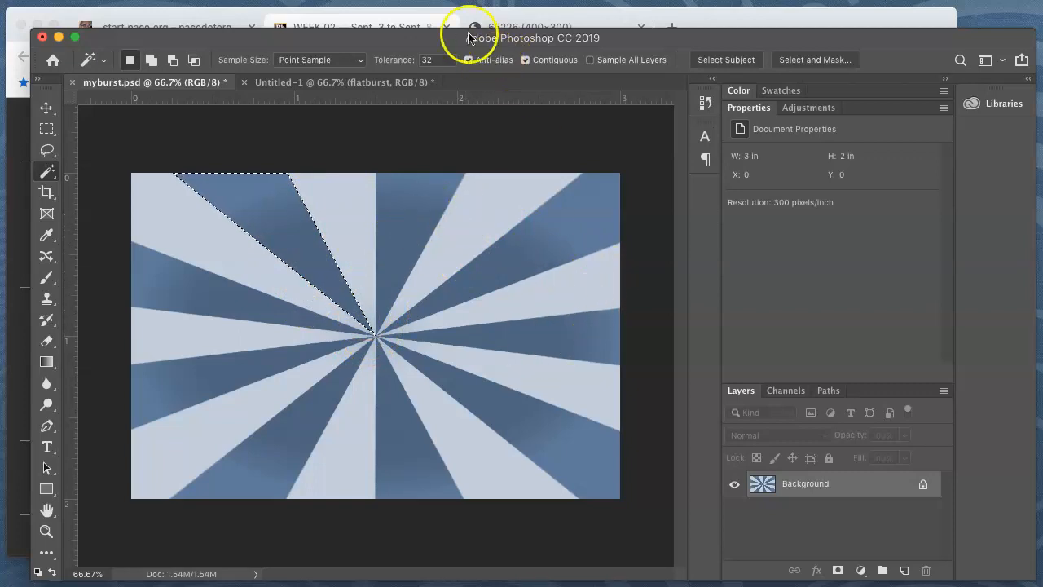
pyautogui.click(351, 0)
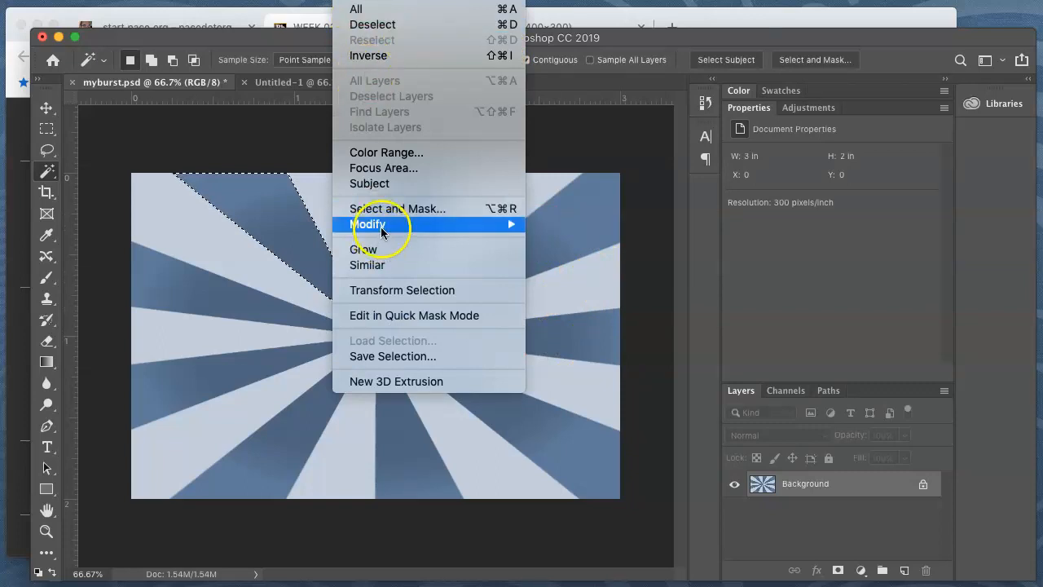
pyautogui.click(383, 273)
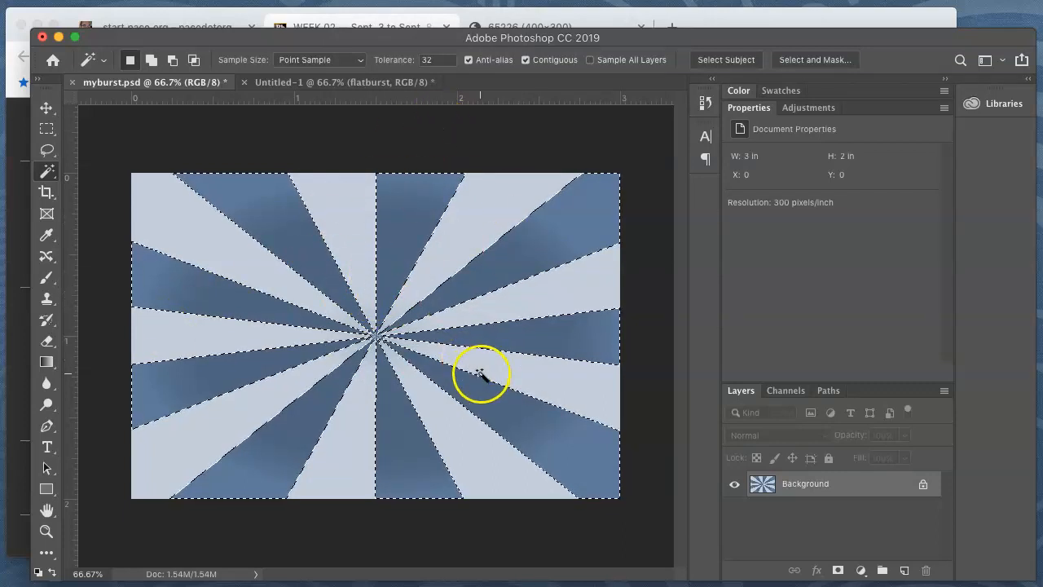
pyautogui.click(179, 0)
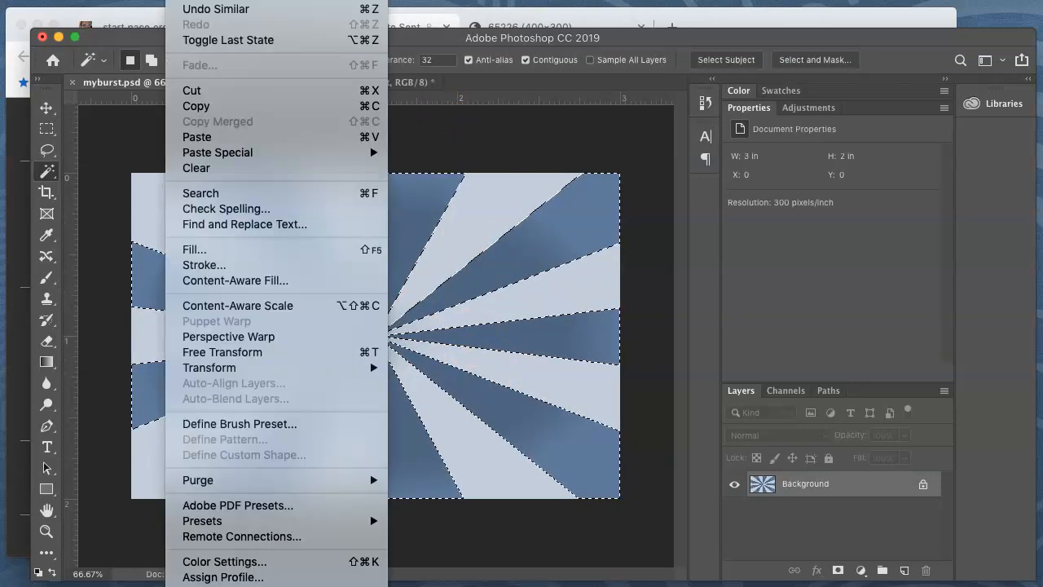
pyautogui.click(346, 106)
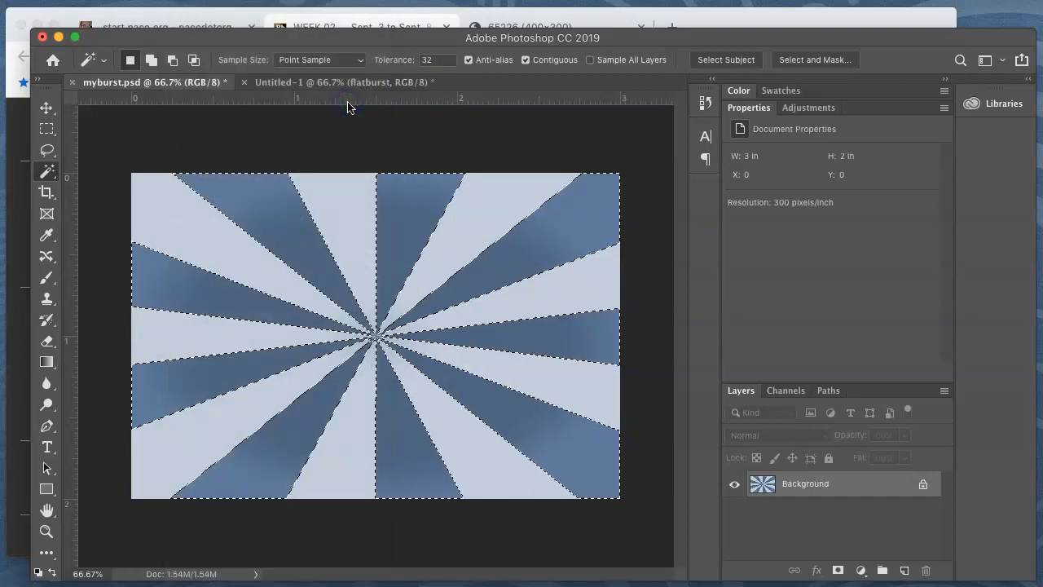
# Hide the flatburst layer in the banner document and paste the copied blue rays directly above it
pyautogui.click(301, 82)
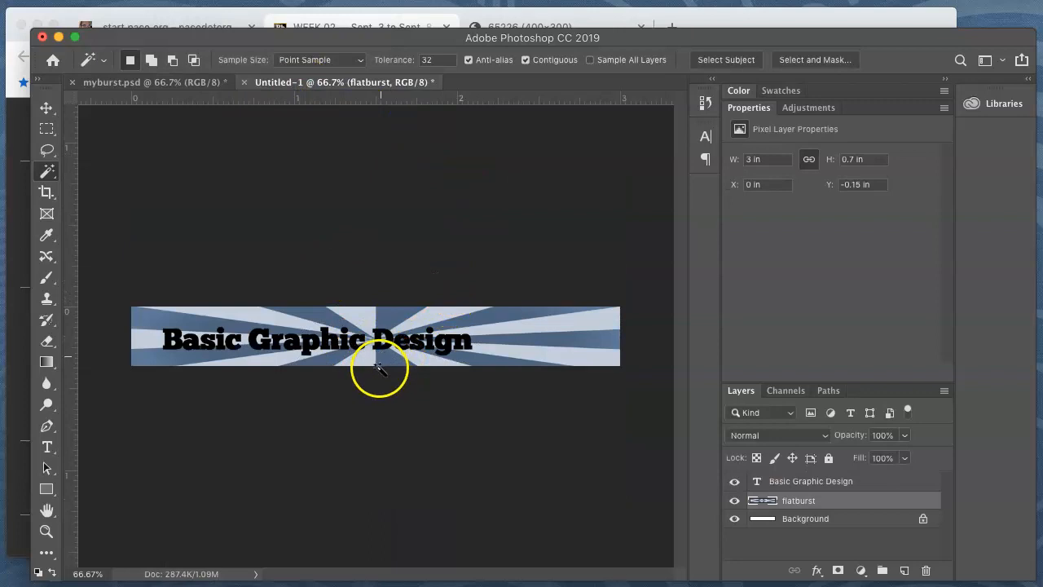
pyautogui.click(736, 500)
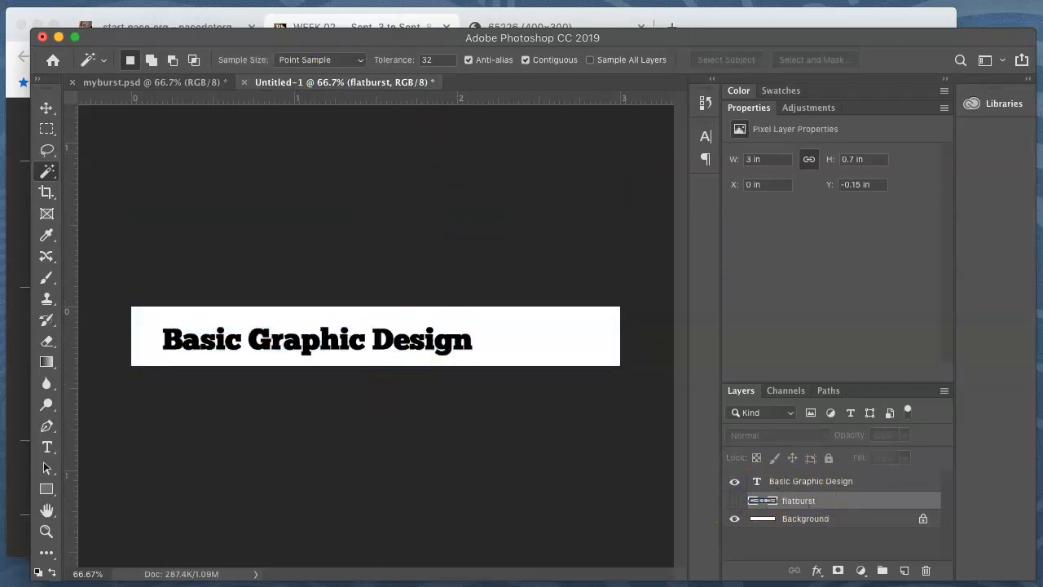
pyautogui.click(184, 0)
pyautogui.moveTo(218, 0)
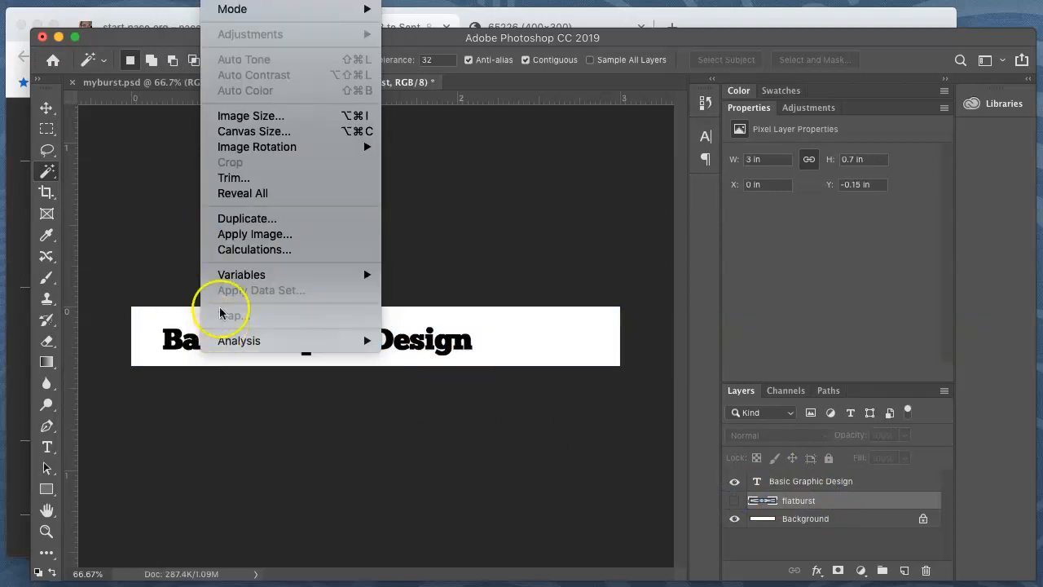
pyautogui.moveTo(183, 0)
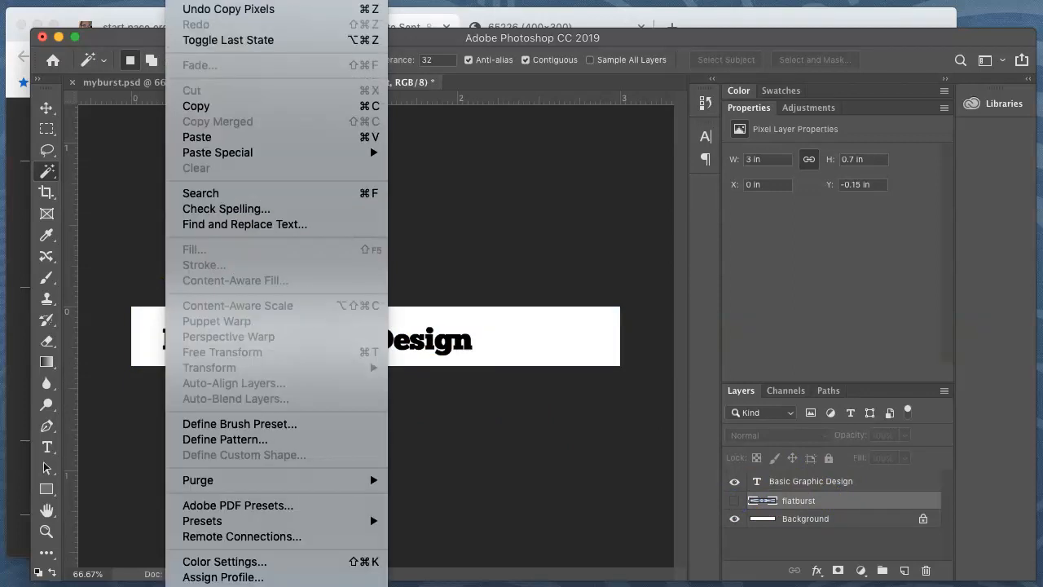
pyautogui.click(252, 137)
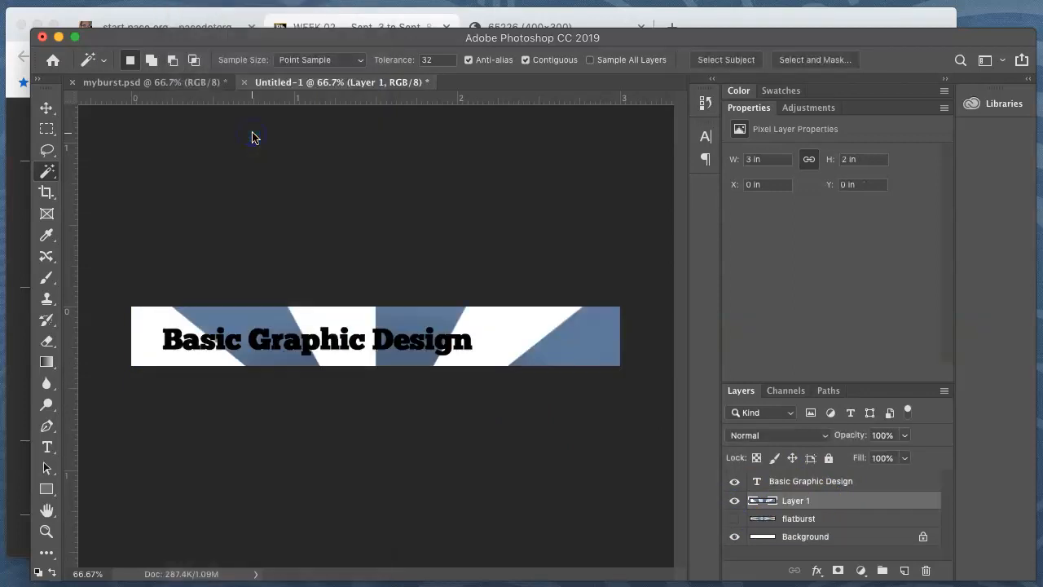
# Move the pasted blue rays straight up with the Move tool so the burst's center sits mid-height in the banner
pyautogui.click(48, 109)
pyautogui.moveTo(400, 349); pyautogui.dragTo(406, 241)
pyautogui.moveTo(415, 286); pyautogui.dragTo(413, 293)
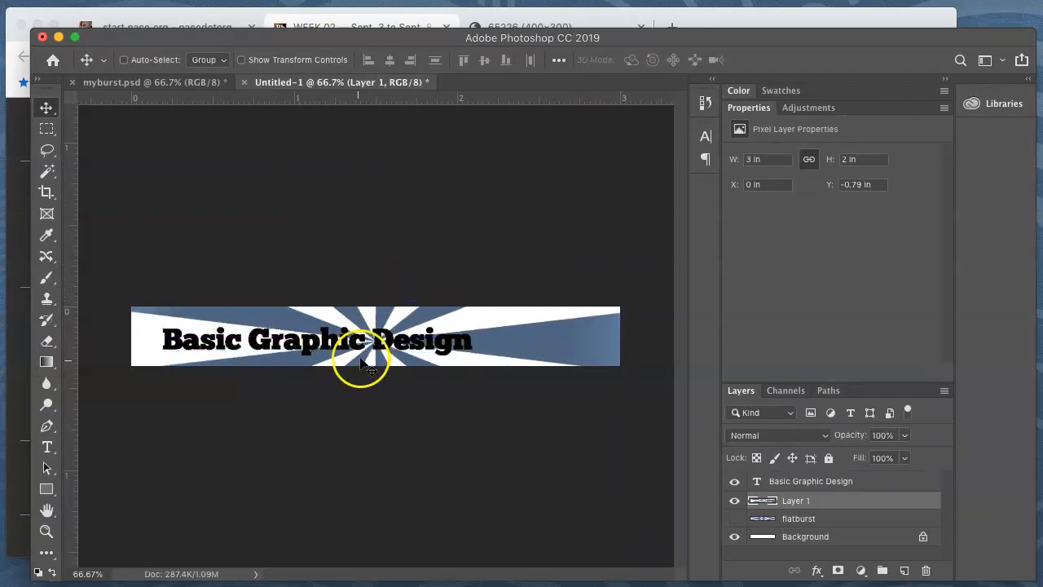
# Rename the pasted blue rays layer bigburst and move it above the Basic Graphic Design text layer
pyautogui.click(802, 502)
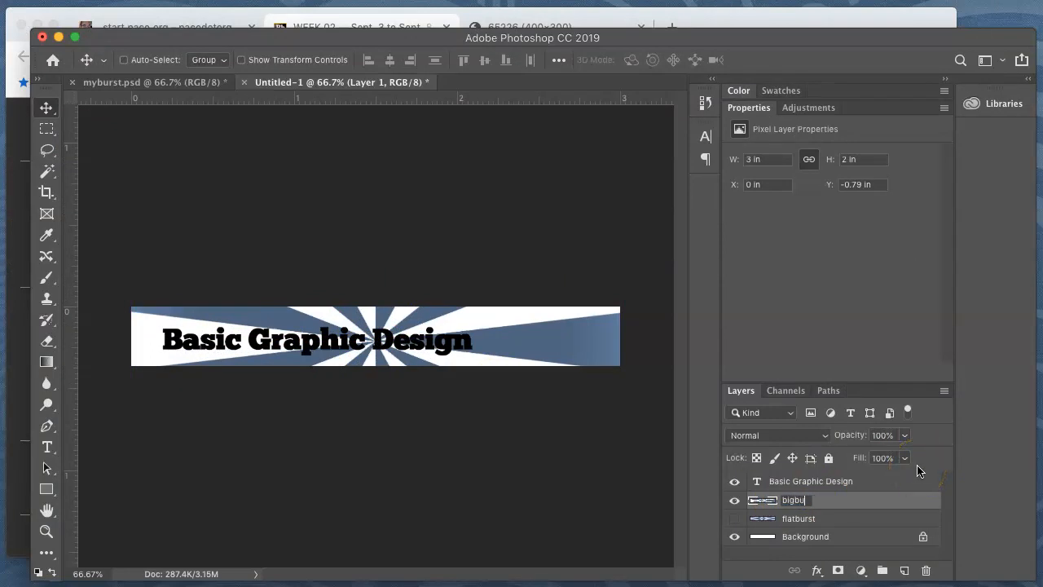
pyautogui.moveTo(848, 499); pyautogui.dragTo(848, 474)
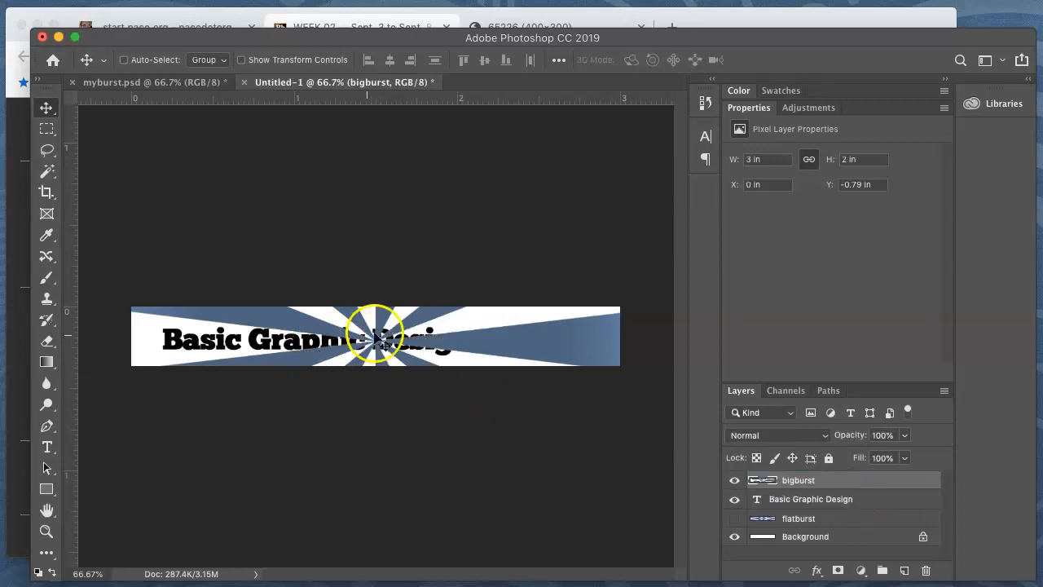